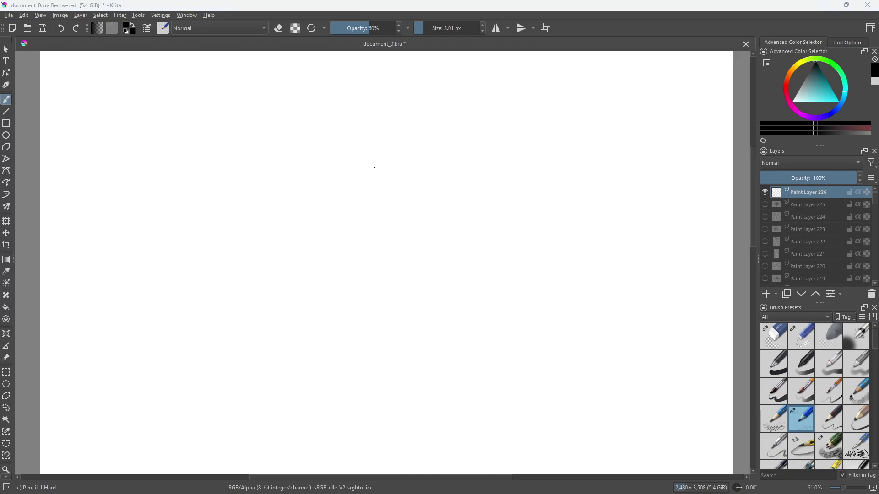
- Sketch trial head circles, erase them, and go back to the Pencil-1 Hard brush
mouse_move(463, 163)
left_mouse_down()
mouse_move(482, 160)
mouse_move(461, 137)
mouse_move(473, 146)
left_mouse_up()
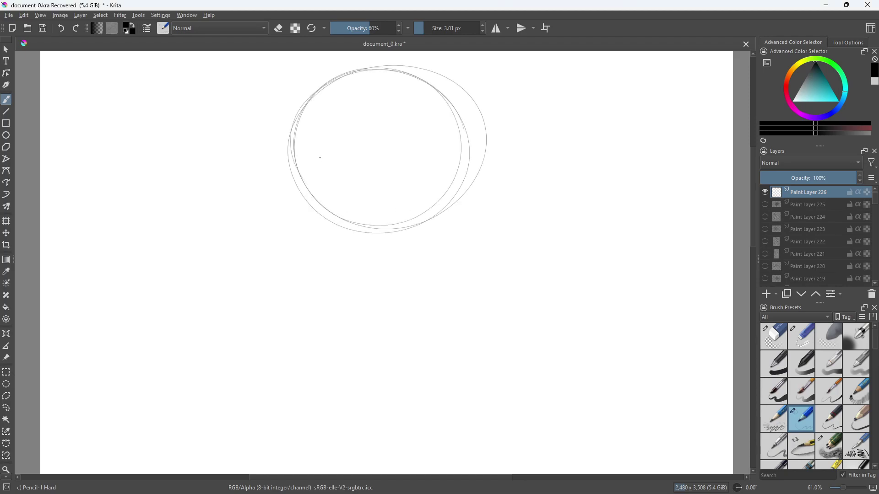
scroll(754, 150, "up", 1)
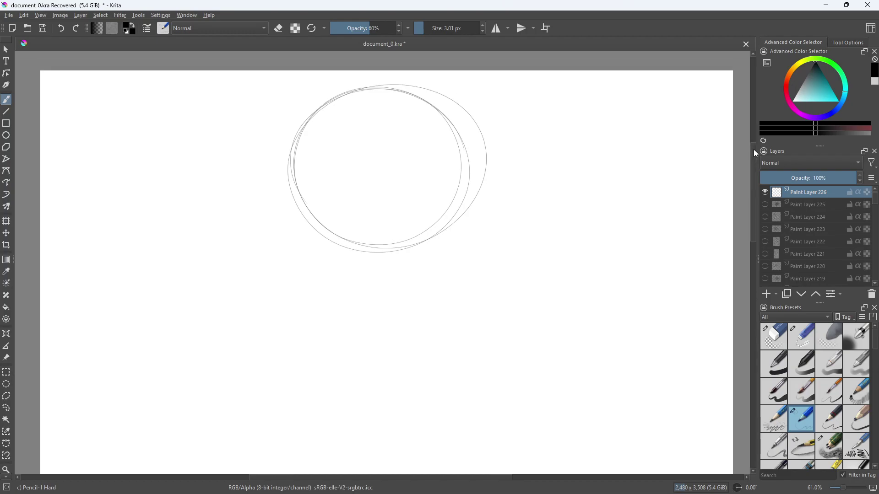
right_click(463, 237)
left_click(468, 182)
mouse_move(478, 186)
left_mouse_down()
mouse_move(428, 187)
mouse_move(446, 210)
left_mouse_up()
right_click(468, 251)
left_click(467, 313)
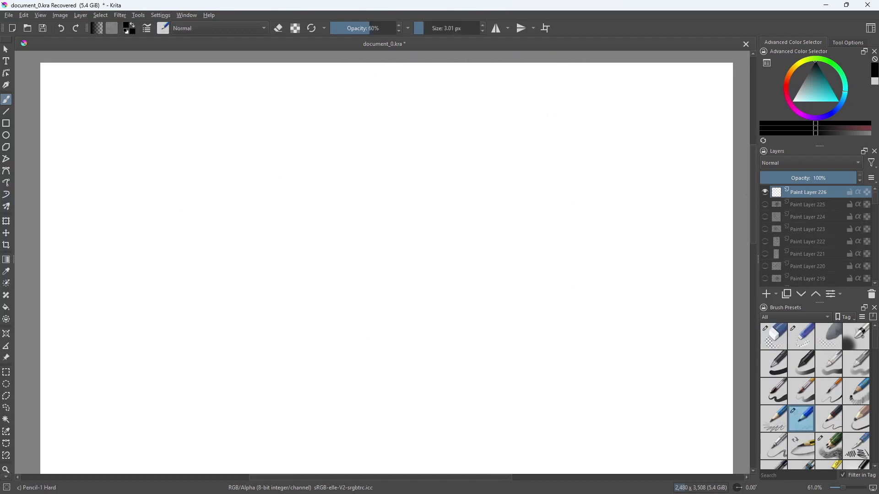
scroll(752, 202, "down", 1)
- Rough in the head circle with an arc and its left and right sides
mouse_move(357, 160)
left_mouse_down()
mouse_move(430, 157)
mouse_move(343, 324)
mouse_move(330, 320)
mouse_move(424, 282)
left_mouse_up()
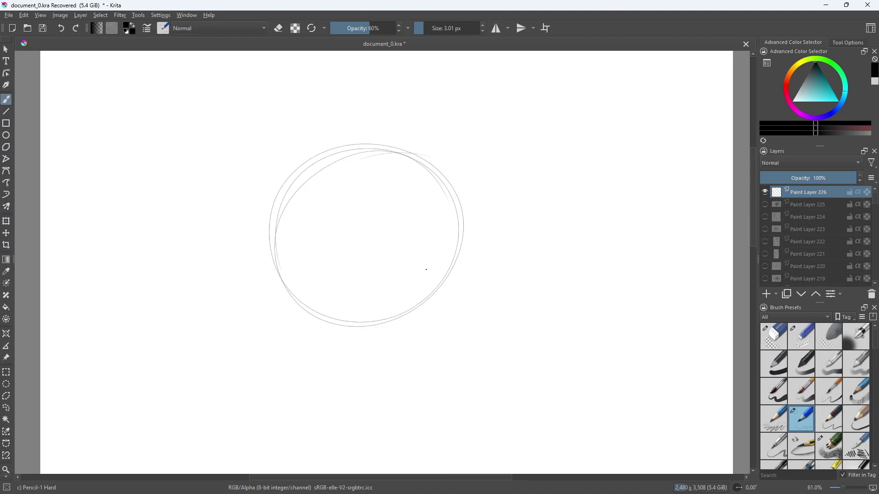
mouse_move(276, 193)
left_mouse_down()
mouse_move(276, 258)
mouse_move(278, 186)
mouse_move(279, 290)
left_mouse_up()
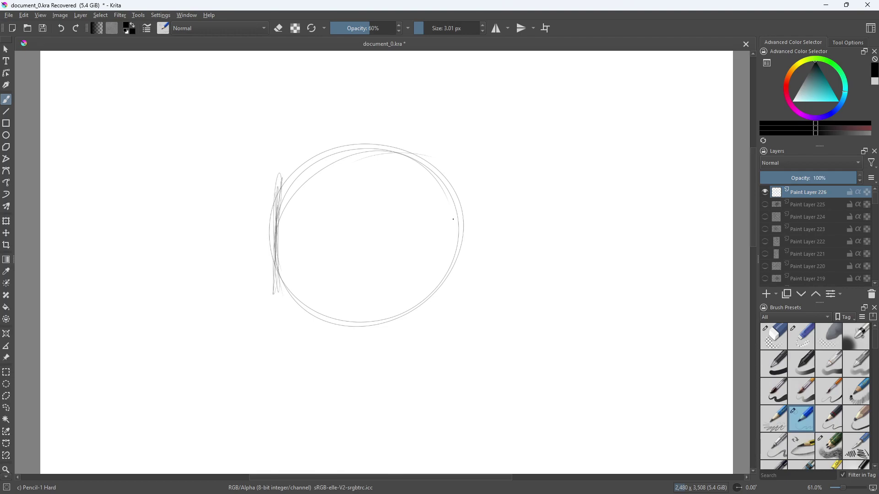
mouse_move(449, 199)
left_mouse_down()
mouse_move(455, 309)
mouse_move(442, 179)
mouse_move(460, 311)
mouse_move(443, 163)
mouse_move(446, 272)
mouse_move(439, 159)
mouse_move(448, 309)
mouse_move(445, 258)
mouse_move(463, 323)
left_mouse_up()
mouse_move(286, 194)
left_mouse_down()
mouse_move(280, 295)
mouse_move(274, 195)
mouse_move(274, 278)
mouse_move(321, 330)
mouse_move(310, 324)
mouse_move(389, 390)
mouse_move(435, 351)
left_mouse_up()
- Draw the pointed V-shaped jaw and chin curve, then reinforce both jaw sides
left_click_drag(388, 388, 444, 347)
left_click_drag(434, 352, 377, 403)
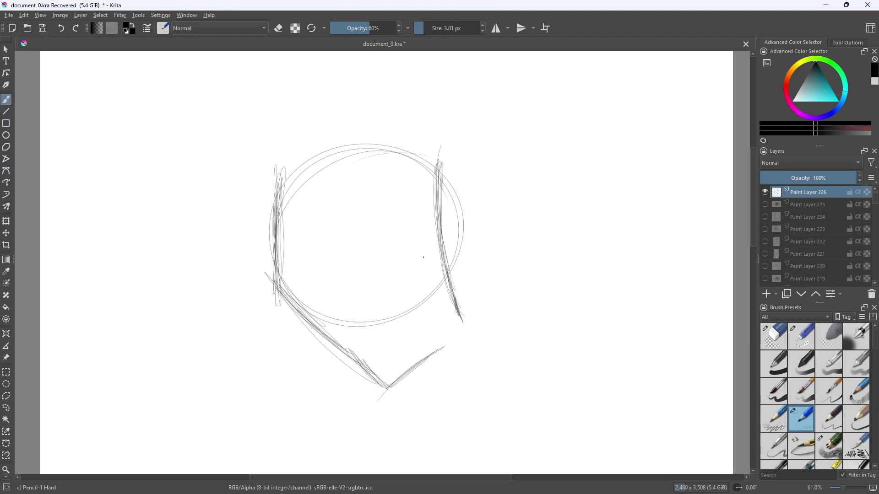
mouse_move(434, 353)
left_mouse_down()
mouse_move(426, 319)
mouse_move(431, 328)
mouse_move(443, 155)
mouse_move(448, 357)
mouse_move(434, 209)
mouse_move(457, 399)
left_mouse_up()
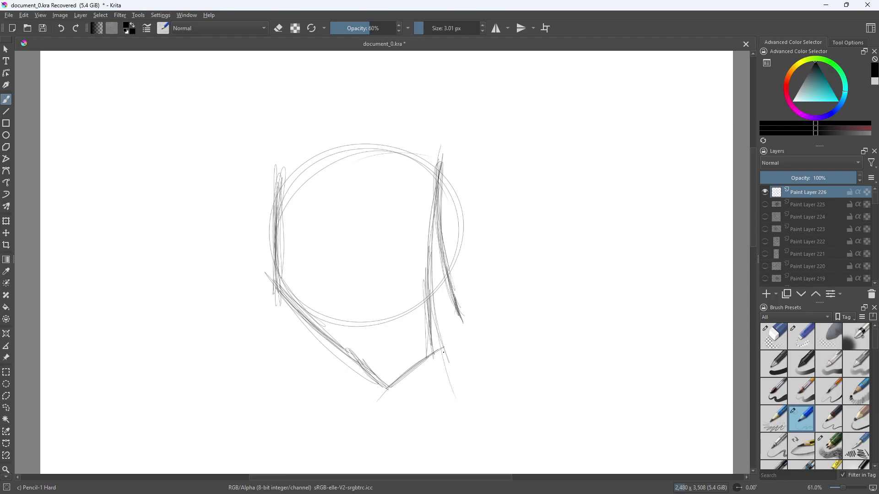
left_click_drag(442, 353, 382, 395)
left_click_drag(431, 368, 386, 393)
mouse_move(430, 350)
left_mouse_down()
mouse_move(396, 391)
mouse_move(413, 386)
mouse_move(391, 389)
mouse_move(424, 374)
mouse_move(384, 392)
left_mouse_up()
left_click_drag(432, 331, 381, 393)
left_click_drag(422, 369, 389, 390)
mouse_move(425, 330)
left_mouse_down()
mouse_move(375, 378)
mouse_move(423, 317)
mouse_move(383, 385)
left_mouse_up()
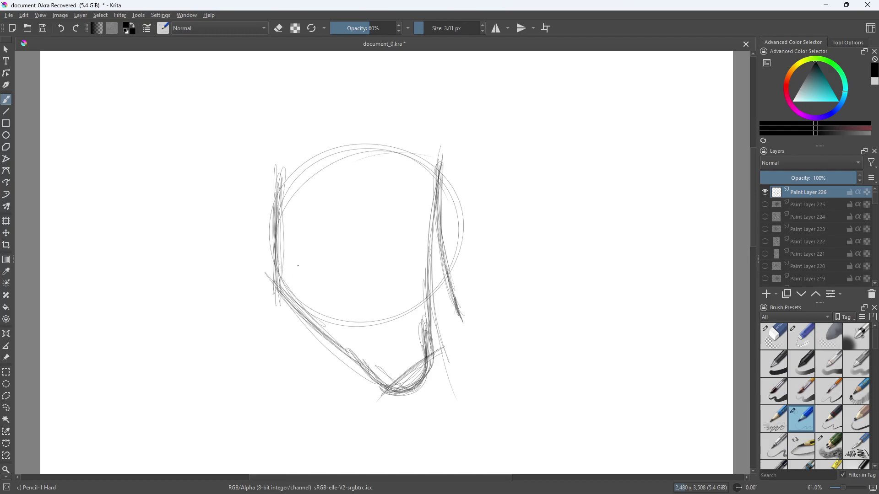
left_click_drag(281, 291, 380, 389)
left_click_drag(287, 311, 274, 177)
left_click_drag(276, 233, 279, 250)
- Close the head outline over the top and add two horizontal guidelines across it
mouse_move(281, 182)
left_mouse_down()
mouse_move(344, 133)
mouse_move(434, 144)
left_mouse_up()
mouse_move(345, 140)
left_mouse_down()
mouse_move(420, 144)
mouse_move(438, 163)
left_mouse_up()
mouse_move(422, 151)
left_mouse_down()
mouse_move(443, 173)
mouse_move(403, 140)
mouse_move(349, 133)
mouse_move(301, 151)
mouse_move(396, 151)
left_mouse_up()
mouse_move(481, 164)
left_mouse_down()
mouse_move(208, 167)
mouse_move(267, 173)
mouse_move(485, 161)
left_mouse_up()
mouse_move(404, 160)
left_mouse_down()
mouse_move(274, 166)
mouse_move(513, 165)
left_mouse_up()
mouse_move(208, 217)
left_mouse_down()
mouse_move(318, 219)
mouse_move(489, 204)
mouse_move(347, 202)
mouse_move(209, 217)
mouse_move(318, 223)
mouse_move(486, 201)
left_mouse_up()
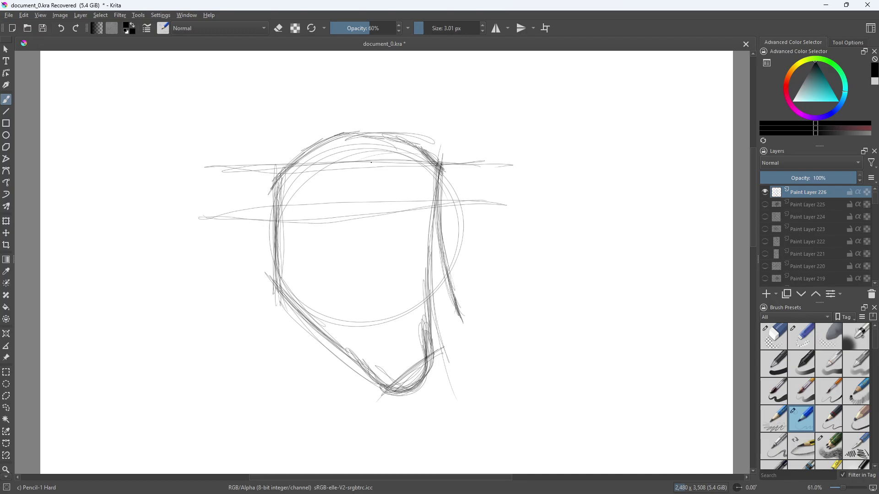
- Outline the left eye and draw the furrowed brow line above the eyes
mouse_move(332, 173)
left_mouse_down()
mouse_move(324, 165)
mouse_move(356, 196)
mouse_move(327, 216)
mouse_move(313, 178)
mouse_move(346, 214)
mouse_move(326, 165)
mouse_move(314, 188)
mouse_move(358, 208)
mouse_move(344, 183)
mouse_move(364, 209)
left_mouse_up()
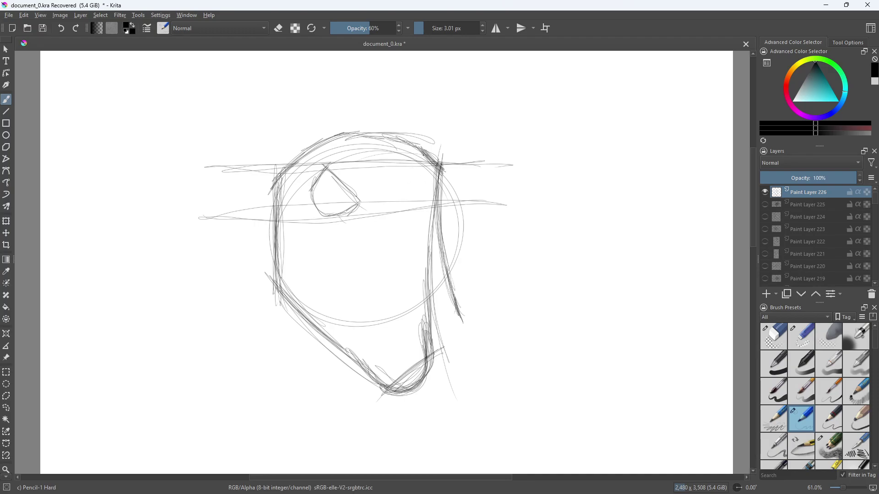
left_click_drag(425, 156, 382, 186)
mouse_move(361, 181)
left_mouse_down()
mouse_move(379, 182)
mouse_move(311, 166)
left_mouse_up()
left_click_drag(322, 163, 369, 183)
left_click_drag(342, 173, 311, 170)
mouse_move(372, 183)
left_mouse_down()
mouse_move(318, 167)
mouse_move(372, 183)
mouse_move(302, 174)
mouse_move(304, 242)
left_mouse_up()
- Add a vertical construction line down the face and darken the brow's right end
left_click_drag(303, 181, 306, 297)
left_click_drag(305, 243, 306, 351)
left_click_drag(306, 260, 309, 378)
left_click_drag(304, 236, 311, 387)
mouse_move(422, 151)
left_mouse_down()
mouse_move(406, 166)
mouse_move(436, 183)
left_mouse_up()
- Sketch the long pointed nose from the brow down to its lower edge
left_click_drag(425, 172, 435, 182)
left_click_drag(431, 185, 408, 211)
mouse_move(432, 185)
left_mouse_down()
mouse_move(423, 218)
mouse_move(444, 249)
left_mouse_up()
left_click_drag(412, 210, 454, 262)
mouse_move(417, 245)
left_mouse_down()
mouse_move(452, 261)
mouse_move(444, 260)
left_mouse_up()
left_click_drag(393, 225, 451, 261)
mouse_move(409, 209)
left_mouse_down()
mouse_move(428, 227)
mouse_move(382, 215)
mouse_move(388, 231)
mouse_move(397, 221)
left_mouse_up()
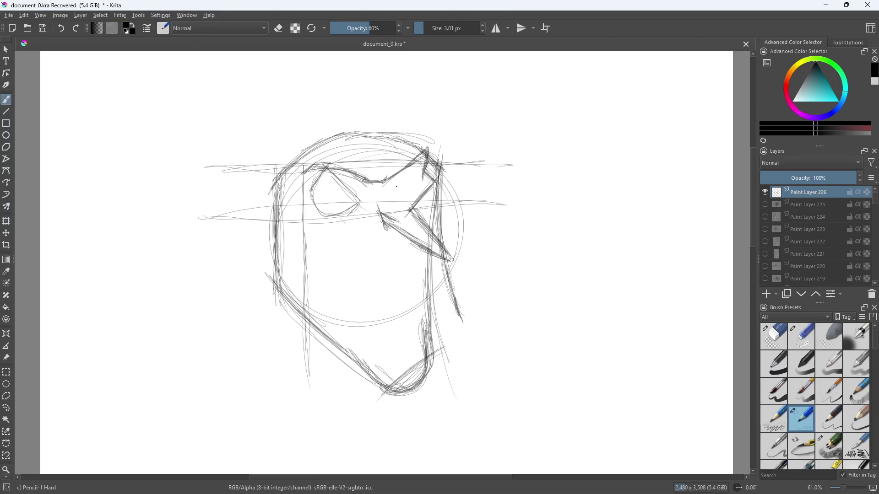
left_click_drag(404, 196, 422, 215)
left_click_drag(399, 187, 418, 212)
left_click_drag(398, 193, 423, 224)
- Outline the right eye and darken its edges
left_click_drag(399, 188, 415, 183)
left_click_drag(417, 160, 400, 199)
mouse_move(417, 160)
left_mouse_down()
mouse_move(416, 187)
mouse_move(403, 197)
mouse_move(415, 191)
left_mouse_up()
mouse_move(407, 196)
left_mouse_down()
mouse_move(387, 181)
mouse_move(402, 197)
left_mouse_up()
left_click_drag(386, 176, 406, 195)
mouse_move(393, 183)
left_mouse_down()
mouse_move(405, 196)
mouse_move(418, 165)
mouse_move(412, 183)
left_mouse_up()
- Darken the left eye's outline, left side and bottom
mouse_move(327, 170)
left_mouse_down()
mouse_move(362, 210)
mouse_move(311, 204)
left_mouse_up()
left_click_drag(312, 204, 314, 185)
mouse_move(351, 206)
left_mouse_down()
mouse_move(316, 215)
mouse_move(313, 184)
left_mouse_up()
mouse_move(313, 196)
left_mouse_down()
mouse_move(346, 217)
mouse_move(333, 196)
left_mouse_up()
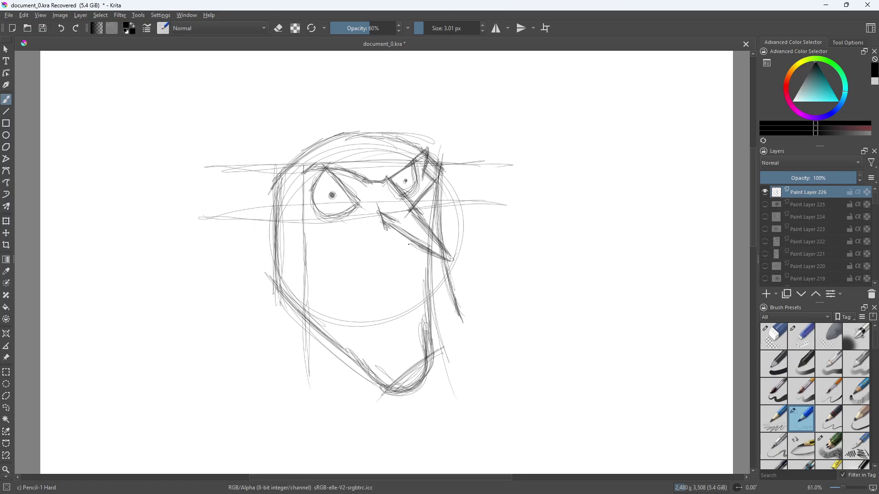
- Sketch the mouth under the nose, darken the face's left edge and outline the right ear
mouse_move(412, 242)
left_mouse_down()
mouse_move(405, 255)
mouse_move(417, 278)
mouse_move(372, 284)
mouse_move(397, 280)
mouse_move(368, 282)
mouse_move(330, 241)
mouse_move(367, 281)
mouse_move(328, 237)
mouse_move(308, 227)
mouse_move(332, 258)
mouse_move(300, 224)
mouse_move(339, 265)
mouse_move(352, 287)
mouse_move(330, 255)
mouse_move(358, 318)
mouse_move(396, 311)
mouse_move(367, 314)
mouse_move(341, 281)
mouse_move(394, 311)
mouse_move(384, 309)
mouse_move(432, 311)
mouse_move(409, 292)
mouse_move(406, 257)
left_mouse_up()
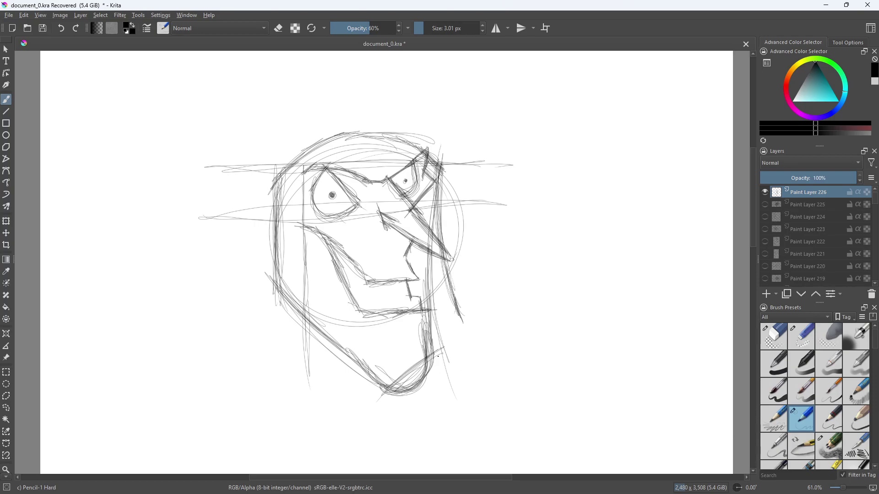
left_click_drag(273, 169, 283, 290)
mouse_move(433, 148)
left_mouse_down()
mouse_move(407, 117)
mouse_move(428, 139)
mouse_move(376, 105)
mouse_move(311, 103)
mouse_move(280, 124)
mouse_move(361, 96)
mouse_move(419, 138)
mouse_move(412, 151)
mouse_move(515, 98)
mouse_move(490, 143)
mouse_move(430, 191)
left_mouse_up()
mouse_move(508, 113)
left_mouse_down()
mouse_move(489, 144)
mouse_move(499, 136)
mouse_move(436, 192)
mouse_move(488, 136)
mouse_move(443, 174)
left_mouse_up()
mouse_move(330, 102)
left_mouse_down()
mouse_move(281, 119)
mouse_move(293, 110)
mouse_move(265, 137)
mouse_move(266, 177)
left_mouse_up()
- Draw the pointy left ear with its inner edge, joined to the head and cheek
mouse_move(265, 137)
left_mouse_down()
mouse_move(270, 178)
mouse_move(271, 162)
mouse_move(284, 186)
left_mouse_up()
left_click_drag(245, 151, 274, 176)
mouse_move(230, 130)
left_mouse_down()
mouse_move(269, 164)
mouse_move(206, 110)
mouse_move(215, 161)
left_mouse_up()
mouse_move(206, 111)
left_mouse_down()
mouse_move(220, 166)
mouse_move(254, 157)
left_mouse_up()
left_click_drag(221, 129, 281, 191)
mouse_move(216, 162)
left_mouse_down()
mouse_move(281, 234)
mouse_move(226, 184)
mouse_move(208, 111)
mouse_move(230, 196)
left_mouse_up()
- Darken the left ear's edges and firm up the left cheek and jaw line
left_click_drag(203, 108, 244, 142)
mouse_move(260, 155)
left_mouse_down()
mouse_move(211, 116)
mouse_move(263, 170)
left_mouse_up()
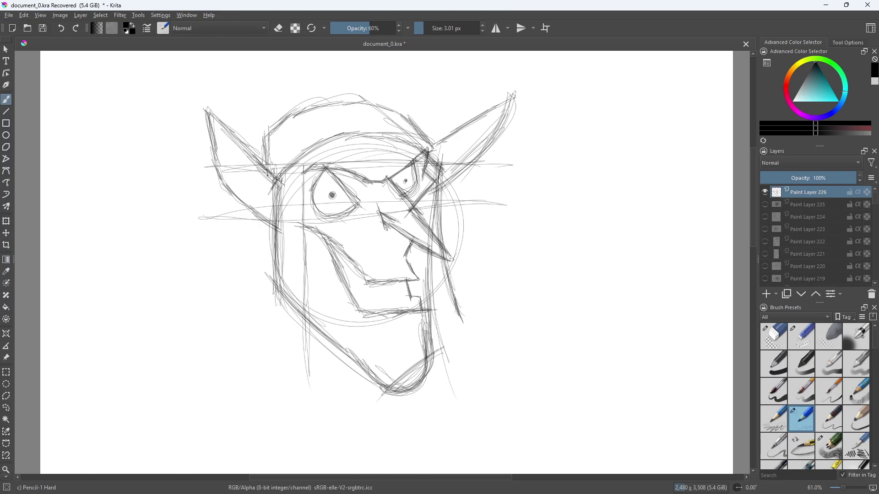
mouse_move(275, 223)
left_mouse_down()
mouse_move(210, 119)
mouse_move(247, 186)
left_mouse_up()
left_click_drag(211, 120, 277, 211)
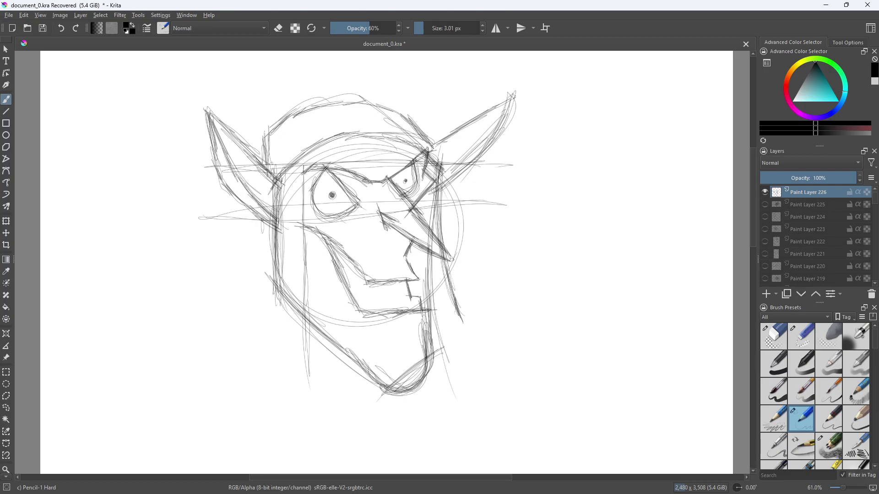
left_click_drag(260, 222, 288, 258)
left_click_drag(277, 232, 276, 268)
- Draw left and right neck lines running down from the jaw
scroll(305, 256, "down", 3)
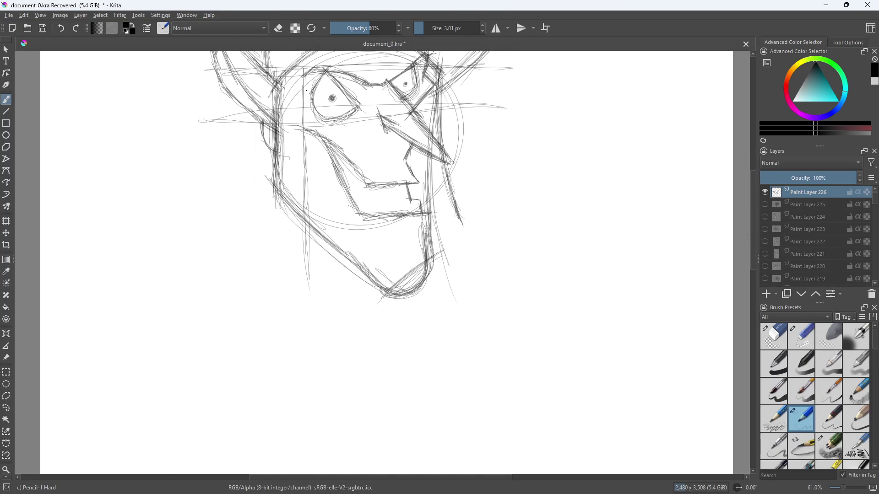
mouse_move(310, 123)
left_mouse_down()
mouse_move(283, 401)
mouse_move(234, 342)
mouse_move(238, 366)
mouse_move(276, 192)
left_mouse_up()
mouse_move(273, 238)
left_mouse_down()
mouse_move(279, 97)
mouse_move(270, 215)
mouse_move(244, 288)
mouse_move(246, 311)
mouse_move(300, 408)
left_mouse_up()
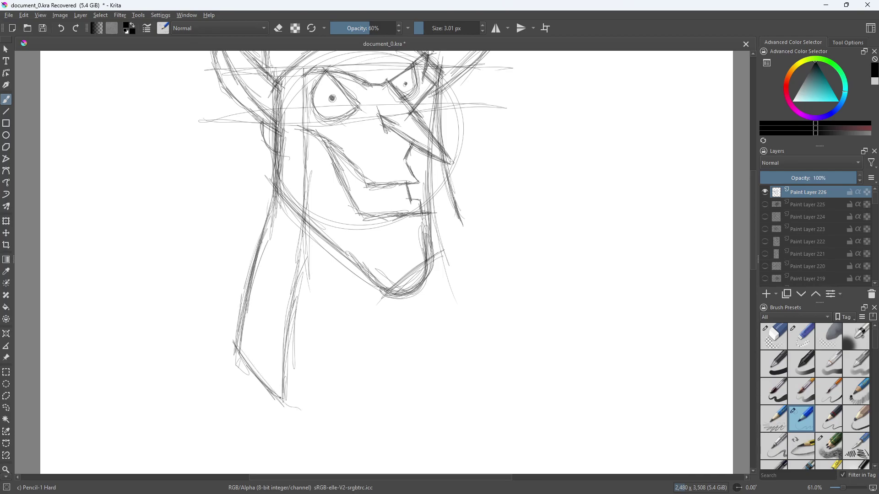
mouse_move(303, 233)
left_mouse_down()
mouse_move(293, 305)
mouse_move(327, 290)
mouse_move(363, 393)
mouse_move(381, 395)
left_mouse_up()
mouse_move(378, 354)
left_mouse_down()
mouse_move(382, 401)
mouse_move(388, 304)
mouse_move(378, 385)
left_mouse_up()
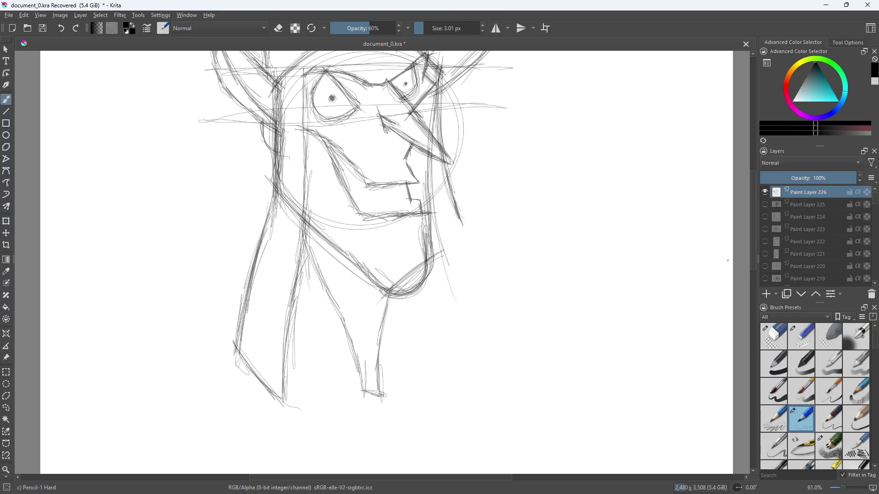
- Block in the body's left edge, bottom edge and right edge below the neck
scroll(756, 235, "down", 3)
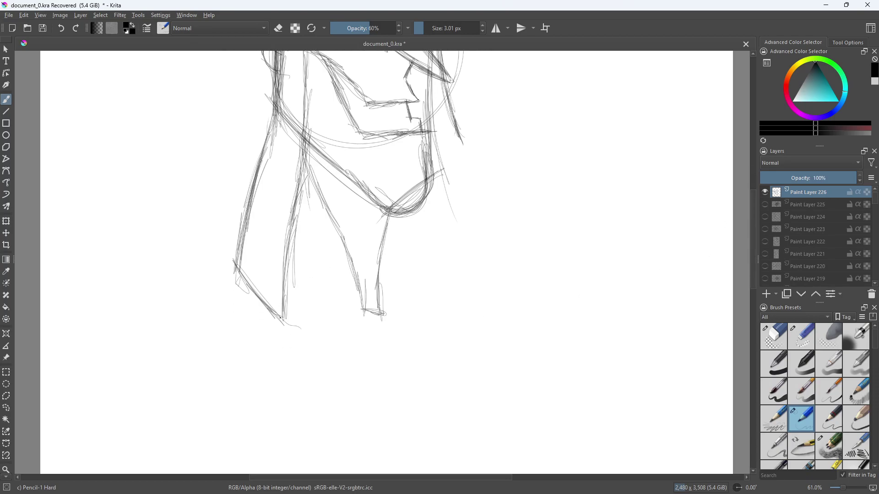
left_click_drag(255, 322, 212, 389)
mouse_move(253, 293)
left_mouse_down()
mouse_move(250, 334)
mouse_move(211, 391)
mouse_move(264, 388)
mouse_move(242, 389)
mouse_move(436, 424)
left_mouse_up()
left_click_drag(347, 405, 427, 428)
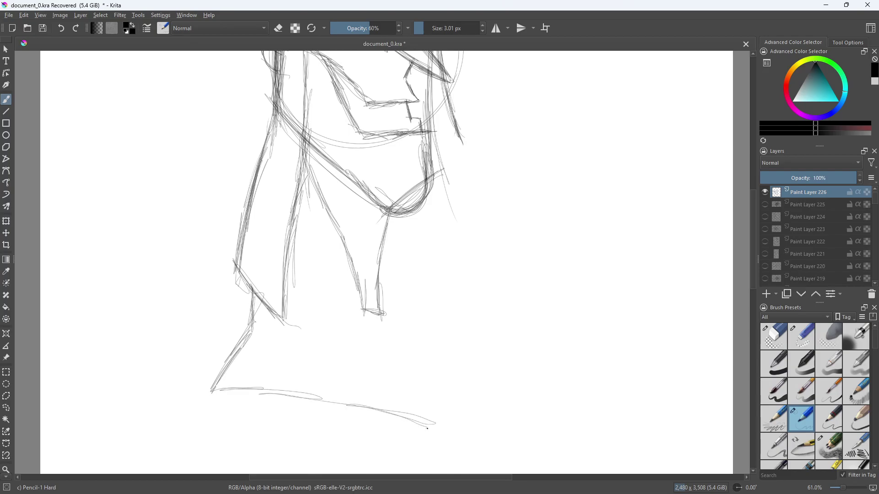
left_click_drag(367, 311, 388, 393)
left_click_drag(374, 327, 401, 427)
left_click_drag(380, 304, 402, 385)
left_click_drag(389, 321, 411, 421)
left_click_drag(383, 291, 409, 415)
mouse_move(367, 308)
left_mouse_down()
mouse_move(396, 399)
mouse_move(423, 429)
mouse_move(457, 361)
mouse_move(501, 321)
left_mouse_up()
- Draw the right shoulder and a small collar under the chin
mouse_move(419, 416)
left_mouse_down()
mouse_move(497, 321)
mouse_move(436, 268)
left_mouse_up()
mouse_move(468, 287)
left_mouse_down()
mouse_move(432, 266)
mouse_move(373, 265)
mouse_move(504, 313)
mouse_move(453, 372)
left_mouse_up()
left_click_drag(506, 313, 435, 394)
mouse_move(504, 313)
left_mouse_down()
mouse_move(455, 277)
mouse_move(430, 282)
left_mouse_up()
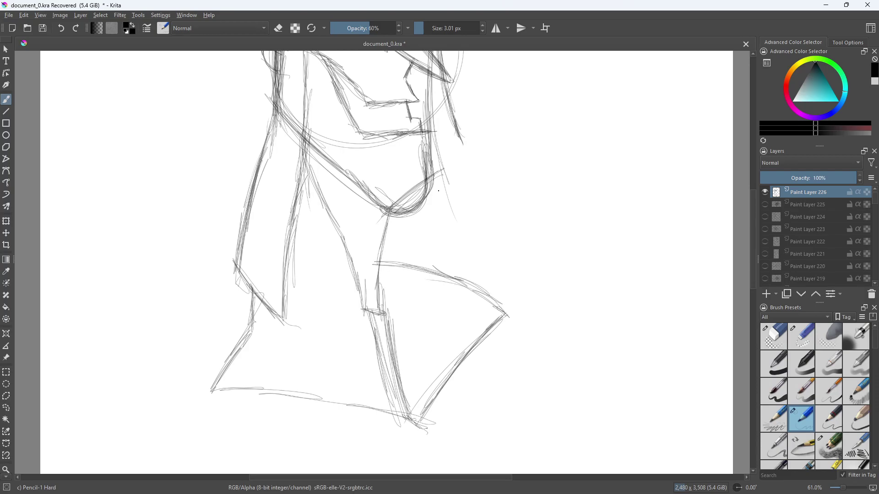
left_click_drag(402, 246, 435, 240)
mouse_move(426, 198)
left_mouse_down()
mouse_move(434, 250)
mouse_move(374, 247)
mouse_move(433, 243)
left_mouse_up()
mouse_move(426, 199)
left_mouse_down()
mouse_move(430, 234)
mouse_move(380, 249)
left_mouse_up()
- Add fold lines down the body and darken the long diagonal and bottom edge
mouse_move(389, 219)
left_mouse_down()
mouse_move(380, 322)
mouse_move(367, 317)
left_mouse_up()
left_click_drag(368, 311, 340, 206)
left_click_drag(312, 177, 343, 242)
left_click_drag(295, 155, 332, 220)
left_click_drag(343, 242, 357, 283)
left_click_drag(377, 239, 395, 384)
left_click_drag(389, 320, 402, 375)
mouse_move(366, 314)
left_mouse_down()
mouse_move(389, 410)
mouse_move(256, 394)
left_mouse_up()
mouse_move(370, 345)
left_mouse_down()
mouse_move(383, 415)
mouse_move(401, 375)
left_mouse_up()
mouse_move(401, 374)
left_mouse_down()
mouse_move(417, 428)
mouse_move(499, 326)
left_mouse_up()
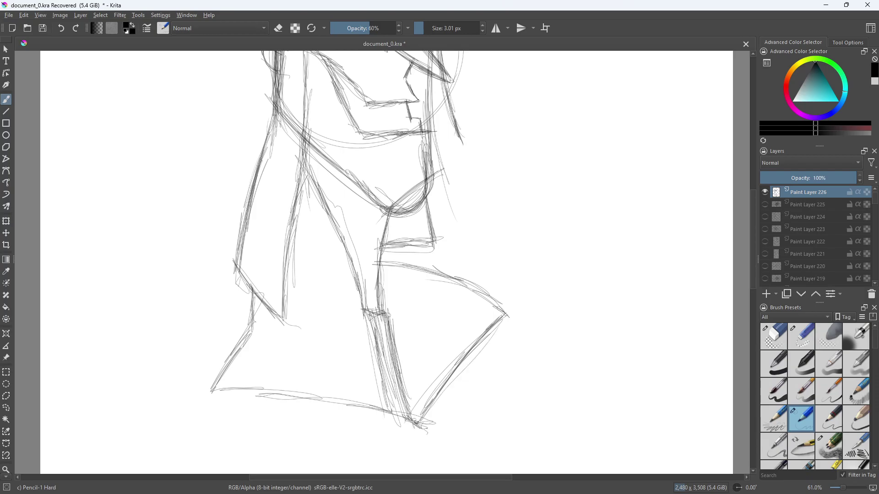
mouse_move(389, 407)
left_mouse_down()
mouse_move(416, 419)
mouse_move(475, 340)
mouse_move(515, 310)
mouse_move(390, 262)
mouse_move(422, 261)
mouse_move(435, 244)
mouse_move(431, 197)
mouse_move(380, 193)
left_mouse_up()
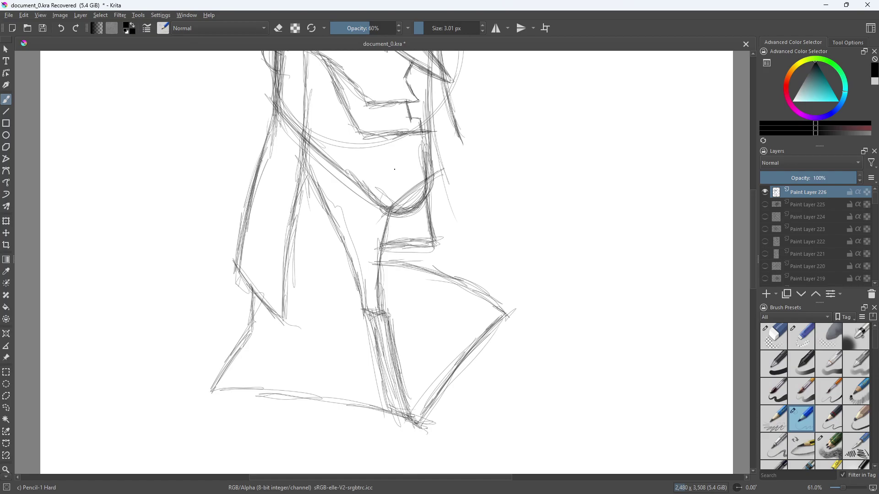
- Darken the left neck, shoulder and body outline and retrace the bottom edge with Pencil-1 Hard
left_click_drag(755, 218, 755, 208)
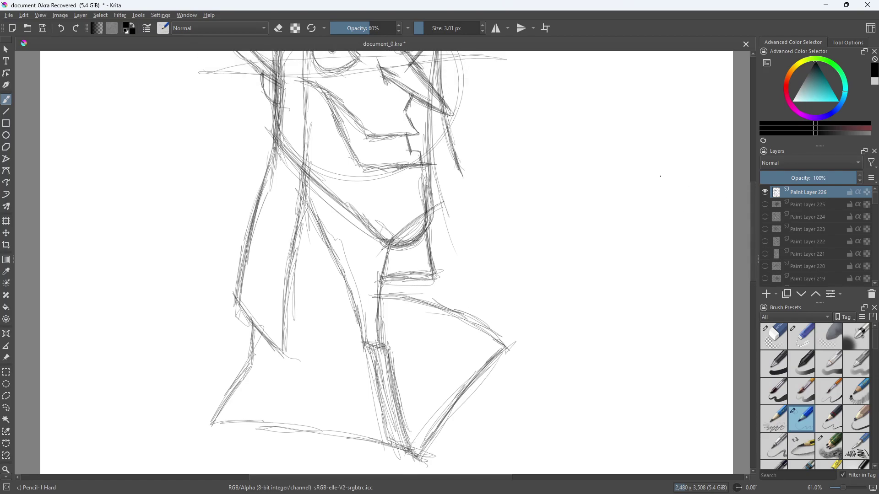
left_click_drag(305, 163, 281, 348)
left_click_drag(245, 247, 243, 260)
left_click_drag(278, 138, 260, 204)
mouse_move(310, 158)
left_mouse_down()
mouse_move(283, 357)
mouse_move(232, 292)
mouse_move(268, 343)
left_mouse_up()
mouse_move(253, 327)
left_mouse_down()
mouse_move(252, 372)
mouse_move(212, 416)
mouse_move(353, 419)
left_mouse_up()
left_click_drag(270, 426, 400, 463)
left_click_drag(350, 442, 368, 450)
mouse_move(390, 453)
left_mouse_down()
mouse_move(369, 412)
mouse_move(377, 395)
left_mouse_up()
left_click_drag(387, 442, 371, 342)
left_click_drag(390, 447, 369, 339)
- Darken the vertical and diagonal leg lines and the diagonal line toward the neck
left_click_drag(393, 441, 381, 401)
left_click_drag(369, 332, 373, 389)
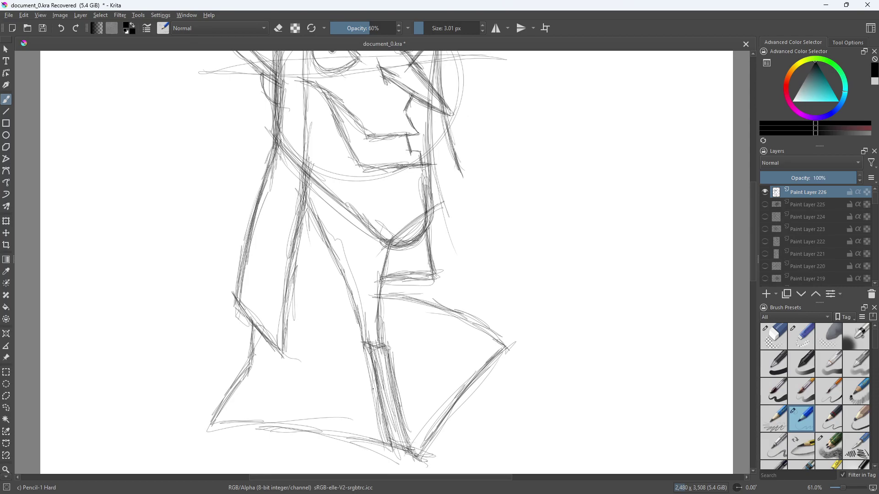
left_click_drag(366, 323, 297, 193)
left_click_drag(332, 260, 340, 282)
left_click_drag(392, 242, 383, 328)
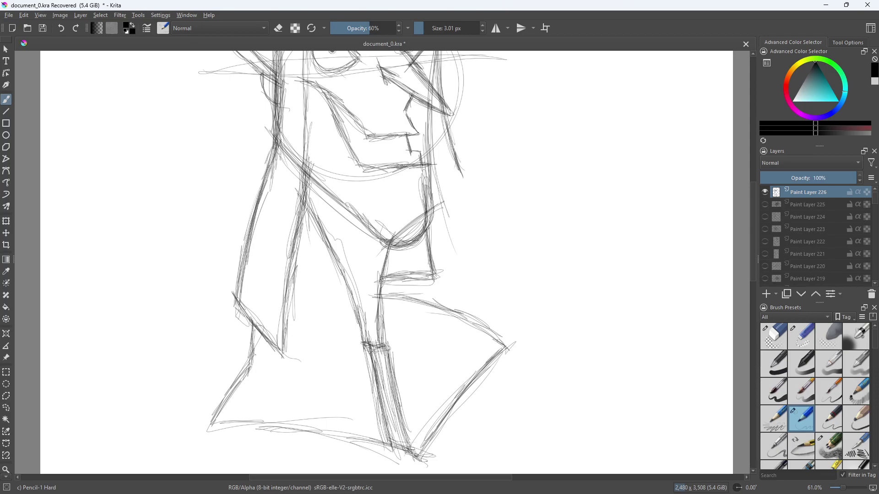
left_click_drag(351, 221, 310, 173)
- Darken the jaw and chin lines and extend the collar's lower edge to the right
left_click_drag(410, 284, 415, 290)
left_click_drag(428, 229, 435, 282)
left_click_drag(426, 218, 434, 272)
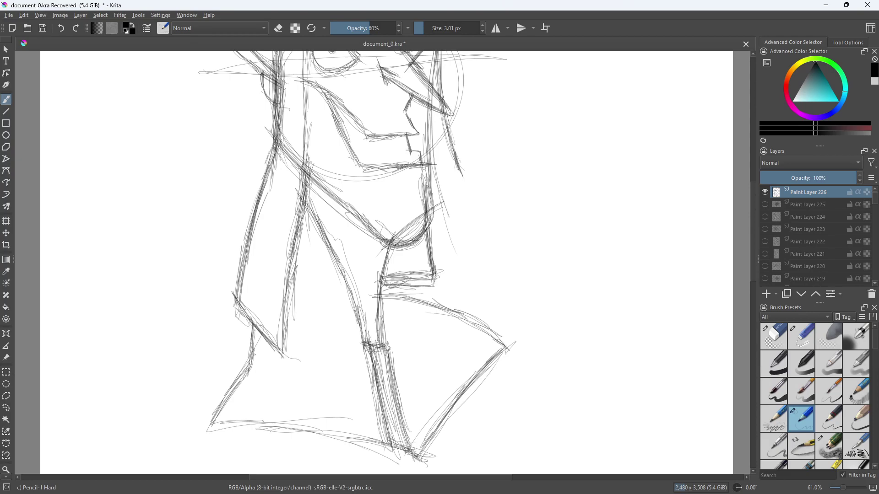
left_click_drag(377, 287, 443, 284)
left_click_drag(428, 244, 431, 279)
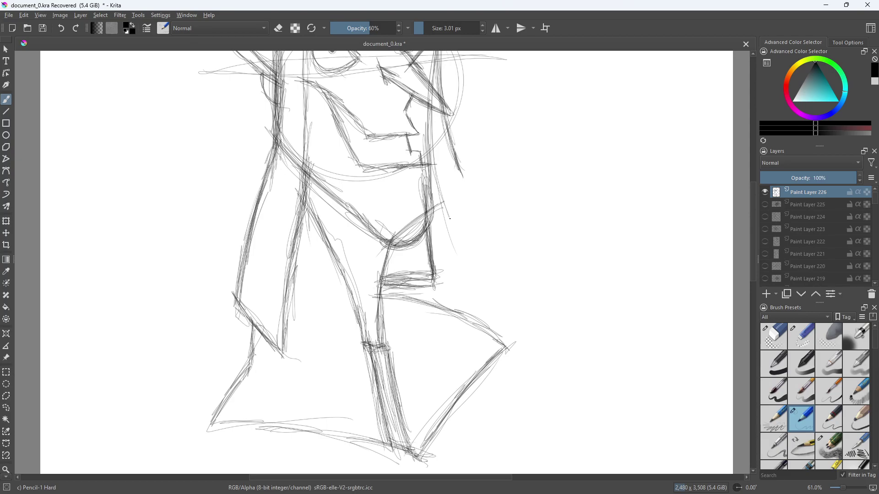
mouse_move(393, 242)
left_mouse_down()
mouse_move(383, 285)
mouse_move(398, 289)
left_mouse_up()
- Hatch dense vertical strokes across the neck patch under the chin
left_click_drag(406, 248, 401, 288)
left_click_drag(411, 246, 398, 280)
left_click_drag(407, 254, 400, 284)
left_click_drag(418, 241, 406, 284)
left_click_drag(419, 238, 412, 285)
mouse_move(424, 241)
left_mouse_down()
mouse_move(417, 286)
mouse_move(422, 271)
left_mouse_up()
left_click_drag(430, 231, 425, 276)
left_click_drag(432, 270, 427, 285)
left_click_drag(428, 238, 425, 264)
left_click_drag(432, 264, 427, 284)
left_click_drag(428, 233, 424, 267)
- Build up the hatching on the neck patch's left side and fill the remaining gaps
left_click_drag(428, 236, 422, 284)
left_click_drag(423, 235, 419, 280)
mouse_move(425, 242)
left_mouse_down()
mouse_move(420, 287)
mouse_move(420, 277)
left_mouse_up()
left_click_drag(421, 244, 412, 283)
left_click_drag(418, 247, 412, 285)
mouse_move(415, 236)
left_mouse_down()
mouse_move(410, 272)
mouse_move(407, 250)
left_mouse_up()
left_click_drag(412, 246, 407, 286)
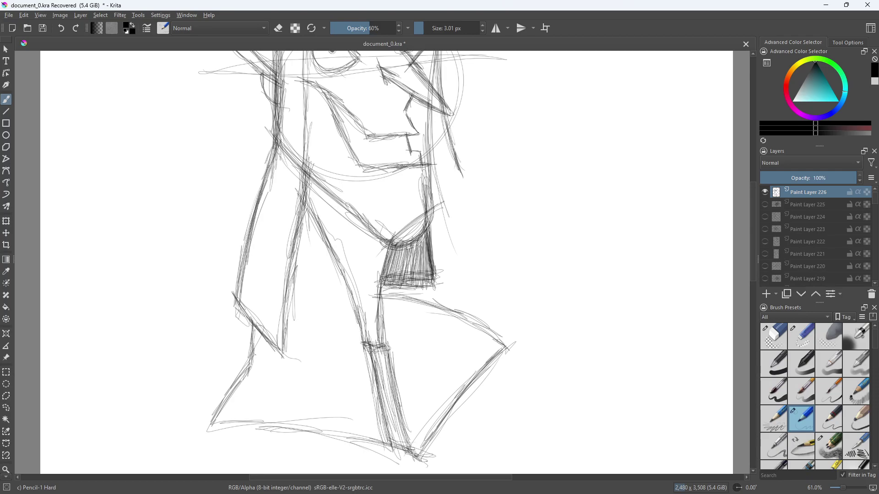
left_click_drag(409, 241, 406, 279)
left_click_drag(419, 233, 416, 244)
left_click_drag(412, 265, 406, 278)
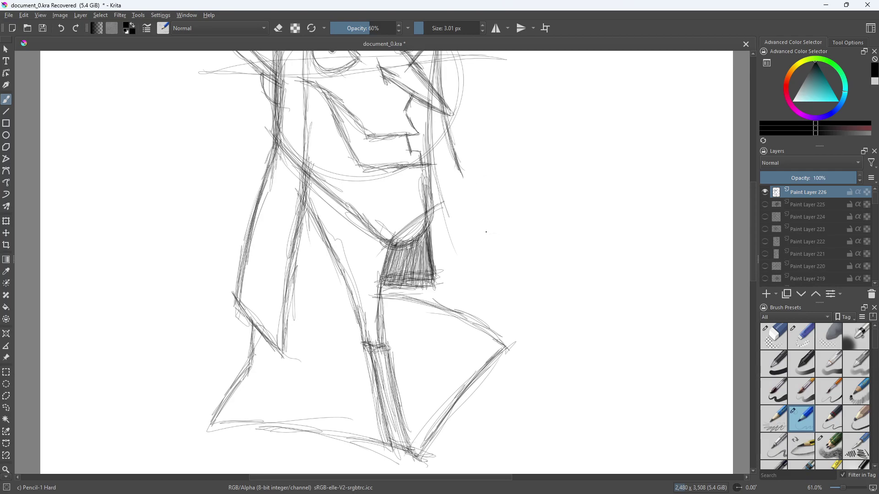
left_click_drag(758, 202, 759, 189)
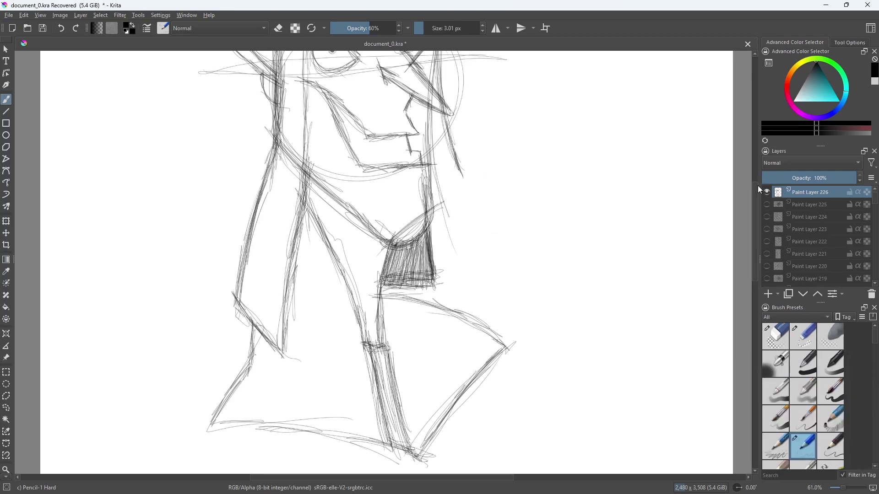
- Switch to the Pencil-6 Quick Shade brush at 20 px from the pop-up palette
scroll(758, 185, "up", 4)
scroll(723, 147, "up", 3)
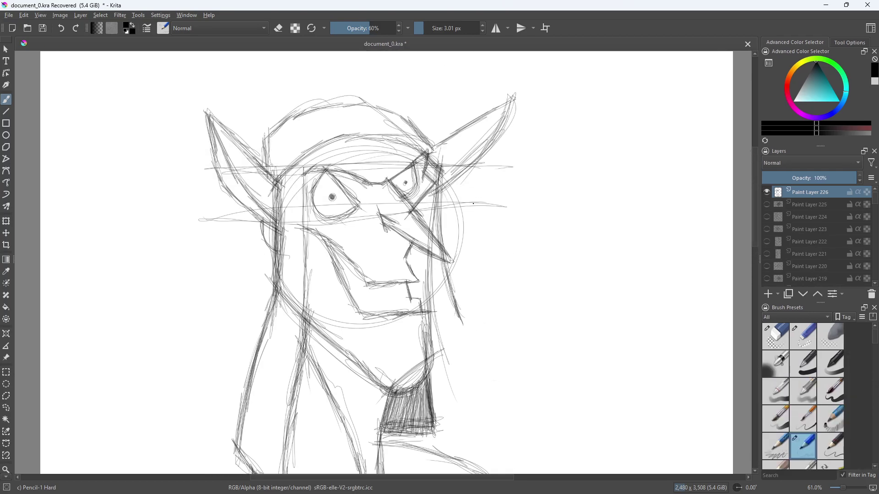
right_click(490, 204)
left_click(431, 187)
right_click(456, 229)
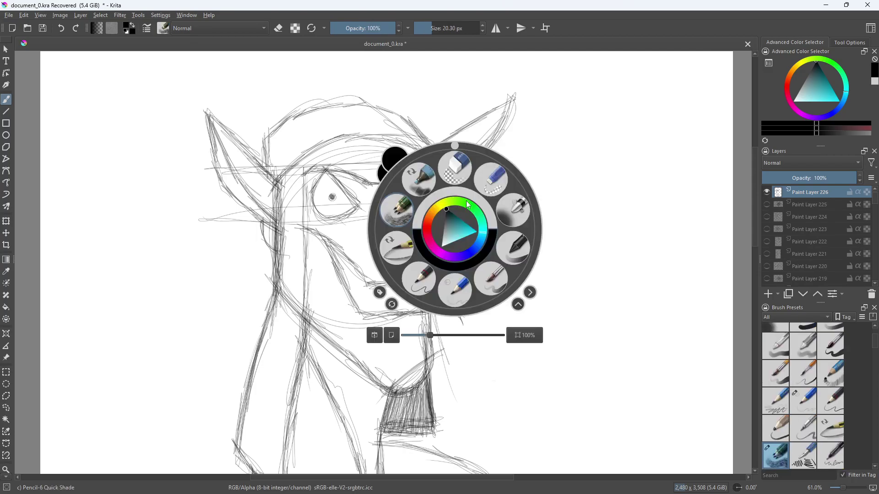
right_click(468, 269)
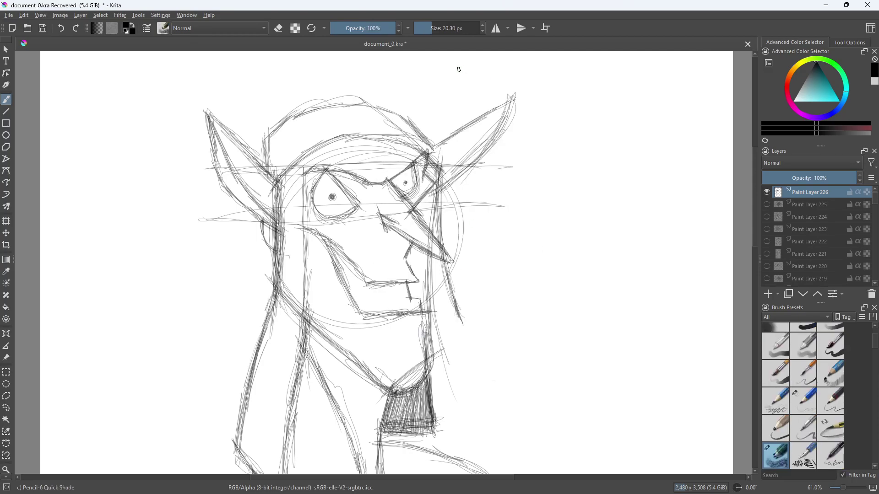
- Ink bold black outlines around both eyes and the nose, and fill the neck patch black
mouse_move(324, 169)
left_mouse_down()
mouse_move(359, 205)
mouse_move(343, 221)
mouse_move(328, 216)
mouse_move(324, 169)
mouse_move(353, 218)
mouse_move(323, 169)
mouse_move(349, 220)
mouse_move(362, 218)
left_mouse_up()
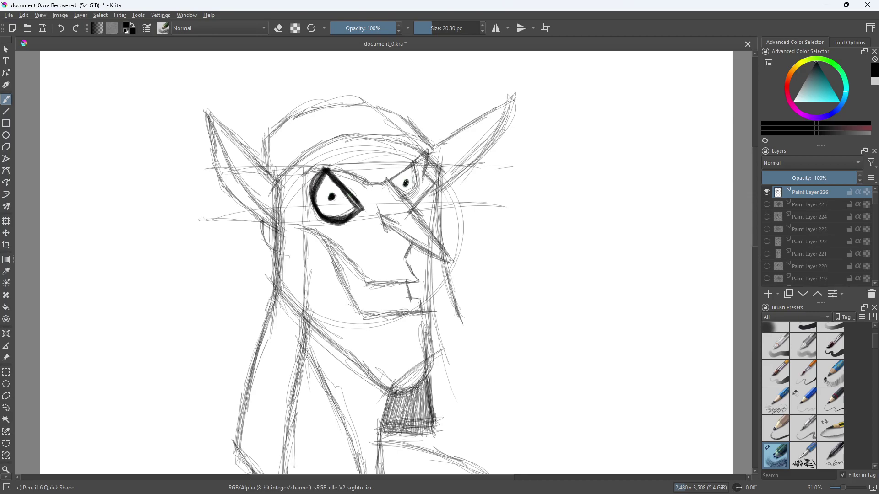
mouse_move(394, 179)
left_mouse_down()
mouse_move(410, 166)
mouse_move(415, 174)
mouse_move(416, 194)
mouse_move(397, 197)
mouse_move(405, 204)
mouse_move(417, 163)
left_mouse_up()
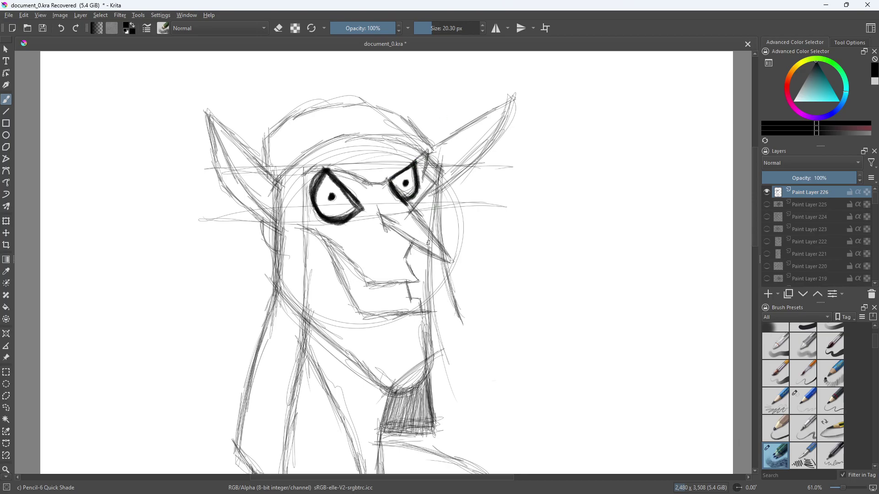
mouse_move(413, 241)
left_mouse_down()
mouse_move(405, 258)
mouse_move(423, 317)
left_mouse_up()
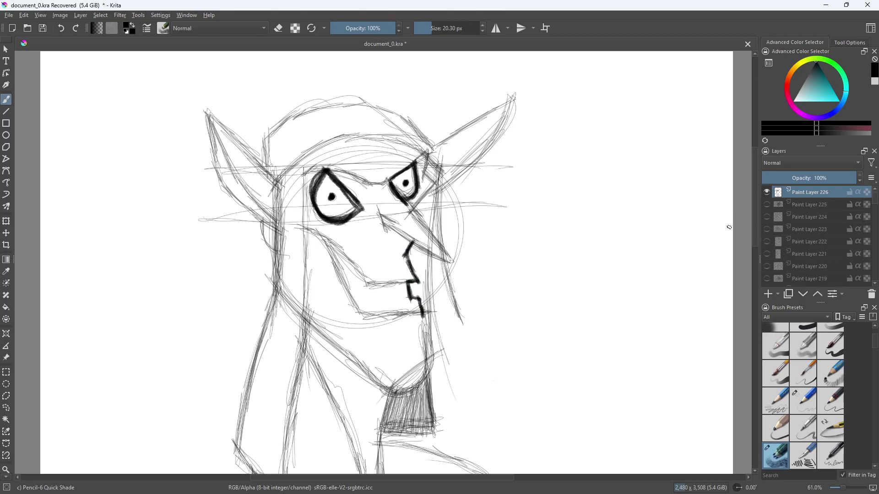
left_click_drag(752, 204, 751, 224)
mouse_move(393, 295)
left_mouse_down()
mouse_move(380, 341)
mouse_move(432, 343)
left_mouse_up()
mouse_move(377, 339)
left_mouse_down()
mouse_move(435, 342)
mouse_move(428, 230)
mouse_move(435, 326)
left_mouse_up()
mouse_move(432, 274)
left_mouse_down()
mouse_move(405, 302)
mouse_move(390, 300)
mouse_move(416, 290)
mouse_move(384, 326)
mouse_move(392, 304)
mouse_move(385, 336)
mouse_move(397, 301)
mouse_move(394, 322)
mouse_move(403, 329)
mouse_move(399, 307)
mouse_move(421, 320)
mouse_move(424, 340)
mouse_move(432, 320)
mouse_move(424, 295)
mouse_move(412, 321)
mouse_move(417, 310)
mouse_move(384, 315)
left_mouse_up()
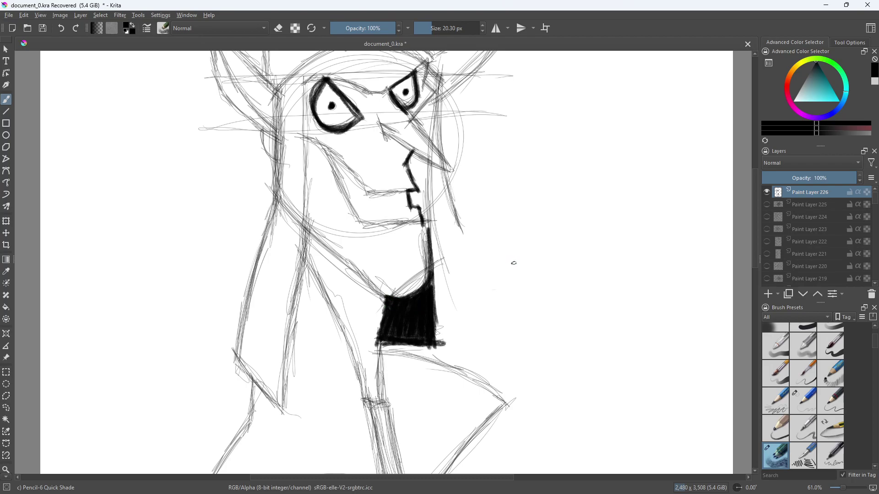
- Select the Pencil-5 Tilted brush at 40 px and a light grey colour
right_click(468, 290)
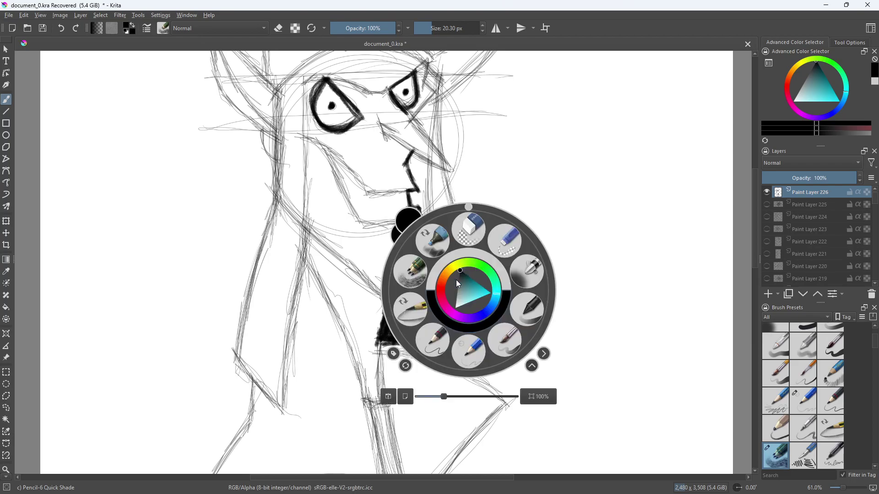
left_click(415, 306)
right_click(460, 328)
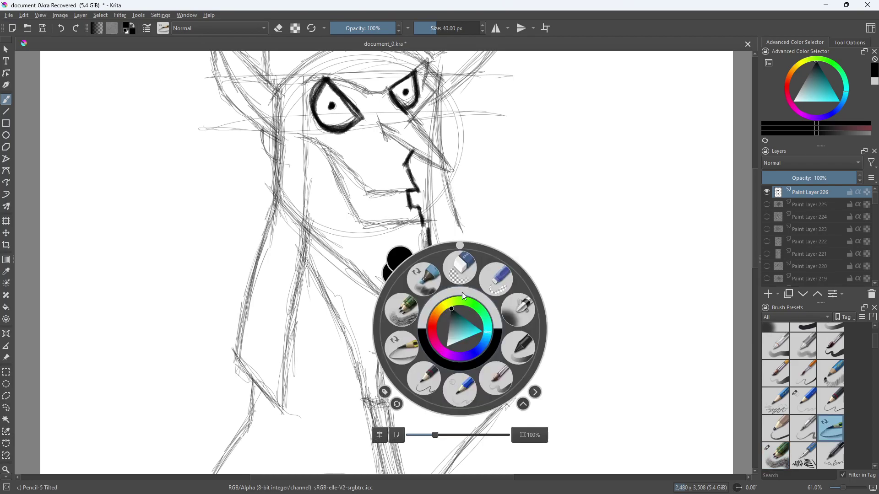
left_click(462, 293)
left_click_drag(752, 242, 757, 275)
- Shade the torso and the areas around the leg in light grey
mouse_move(258, 260)
left_mouse_down()
mouse_move(256, 305)
mouse_move(251, 260)
mouse_move(247, 315)
mouse_move(253, 257)
mouse_move(236, 329)
mouse_move(253, 289)
mouse_move(217, 347)
mouse_move(221, 357)
mouse_move(262, 326)
mouse_move(271, 282)
mouse_move(281, 288)
mouse_move(271, 285)
mouse_move(276, 304)
mouse_move(267, 286)
mouse_move(268, 311)
mouse_move(277, 284)
mouse_move(259, 341)
mouse_move(280, 347)
mouse_move(286, 275)
left_mouse_up()
mouse_move(305, 139)
left_mouse_down()
mouse_move(290, 301)
mouse_move(298, 239)
mouse_move(325, 187)
mouse_move(353, 261)
mouse_move(348, 211)
mouse_move(336, 220)
mouse_move(326, 201)
mouse_move(301, 308)
mouse_move(289, 321)
mouse_move(332, 234)
mouse_move(339, 293)
mouse_move(345, 287)
mouse_move(359, 320)
mouse_move(370, 321)
mouse_move(378, 367)
left_mouse_up()
mouse_move(386, 239)
left_mouse_down()
mouse_move(419, 331)
mouse_move(400, 295)
mouse_move(409, 341)
mouse_move(427, 304)
mouse_move(420, 379)
mouse_move(497, 284)
mouse_move(498, 265)
mouse_move(430, 332)
left_mouse_up()
mouse_move(404, 259)
left_mouse_down()
mouse_move(404, 228)
mouse_move(425, 267)
mouse_move(432, 303)
mouse_move(426, 319)
mouse_move(429, 250)
mouse_move(437, 247)
mouse_move(436, 299)
mouse_move(449, 308)
mouse_move(462, 263)
mouse_move(467, 275)
mouse_move(455, 283)
mouse_move(446, 249)
mouse_move(467, 294)
mouse_move(477, 281)
mouse_move(481, 296)
mouse_move(484, 270)
mouse_move(452, 243)
mouse_move(472, 278)
left_mouse_up()
- Shade a long grey band of hair down the left side of the head
left_click_drag(759, 245, 755, 200)
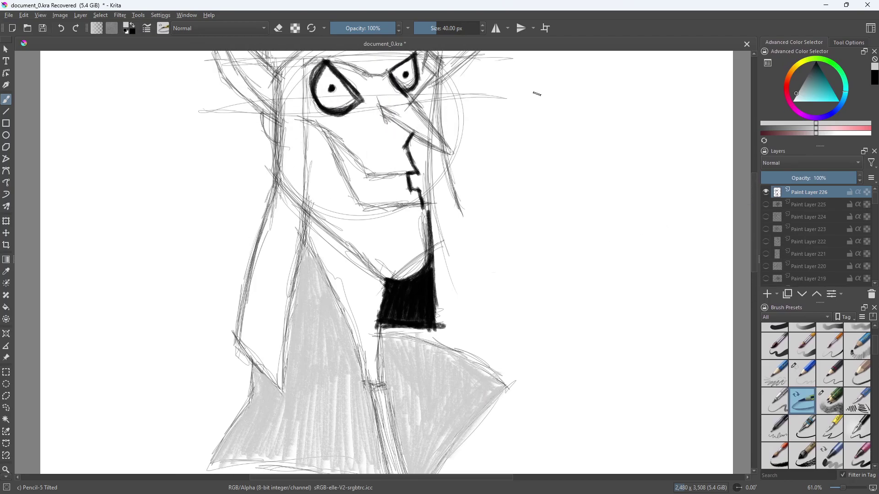
left_click(756, 145)
left_click_drag(756, 140, 756, 228)
mouse_move(284, 149)
left_mouse_down()
mouse_move(290, 173)
mouse_move(294, 126)
mouse_move(292, 254)
mouse_move(279, 285)
mouse_move(273, 277)
mouse_move(290, 275)
mouse_move(302, 240)
mouse_move(301, 270)
mouse_move(277, 282)
mouse_move(253, 361)
mouse_move(257, 411)
mouse_move(276, 448)
mouse_move(297, 295)
mouse_move(282, 457)
mouse_move(282, 398)
left_mouse_up()
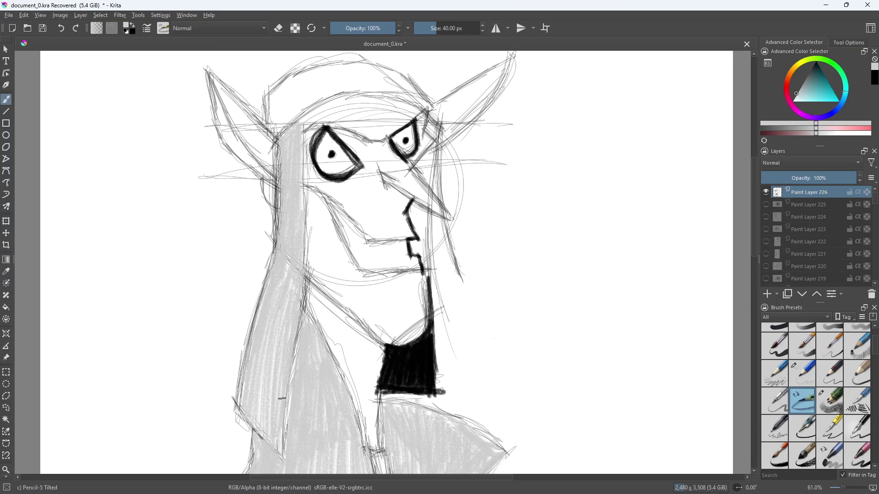
- Shade the head top, inside both ears, and above and below the left eye in grey
mouse_move(296, 94)
left_mouse_down()
mouse_move(304, 111)
mouse_move(323, 75)
mouse_move(287, 122)
mouse_move(282, 86)
left_mouse_up()
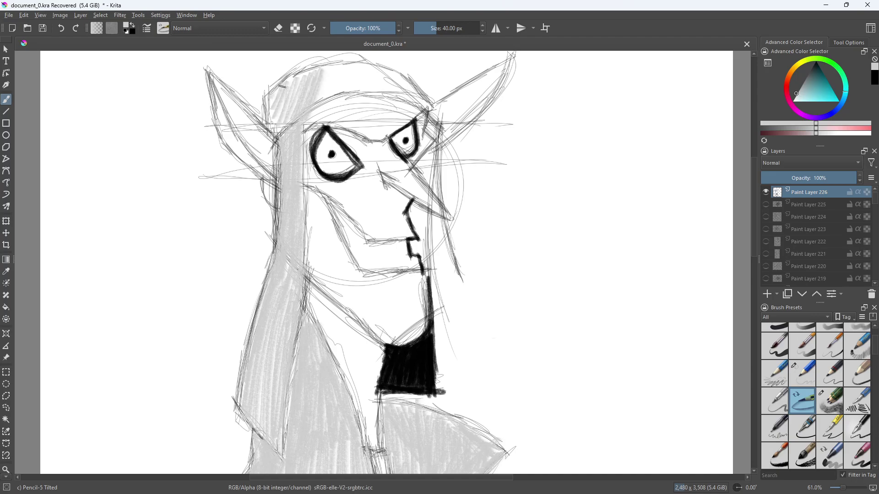
mouse_move(224, 130)
left_mouse_down()
mouse_move(242, 161)
mouse_move(267, 166)
mouse_move(261, 172)
mouse_move(221, 113)
mouse_move(218, 78)
mouse_move(278, 161)
left_mouse_up()
left_click_drag(506, 70, 446, 130)
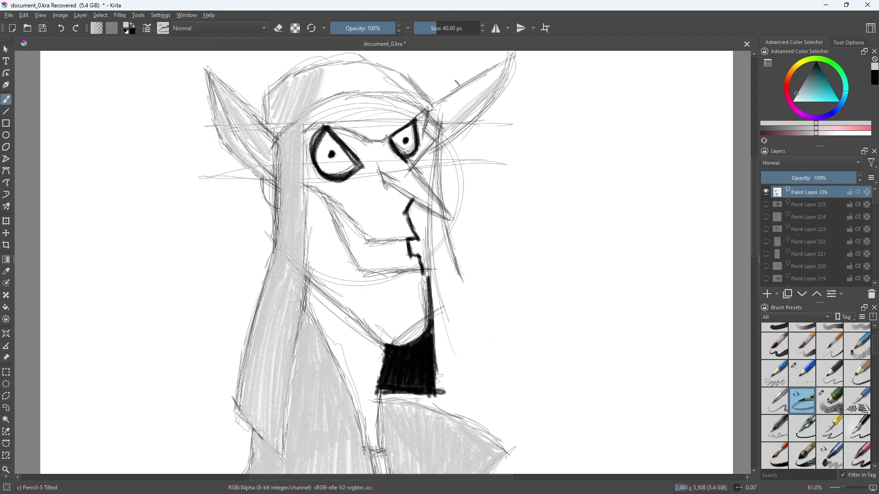
mouse_move(372, 175)
left_mouse_down()
mouse_move(347, 188)
mouse_move(336, 178)
mouse_move(305, 177)
left_mouse_up()
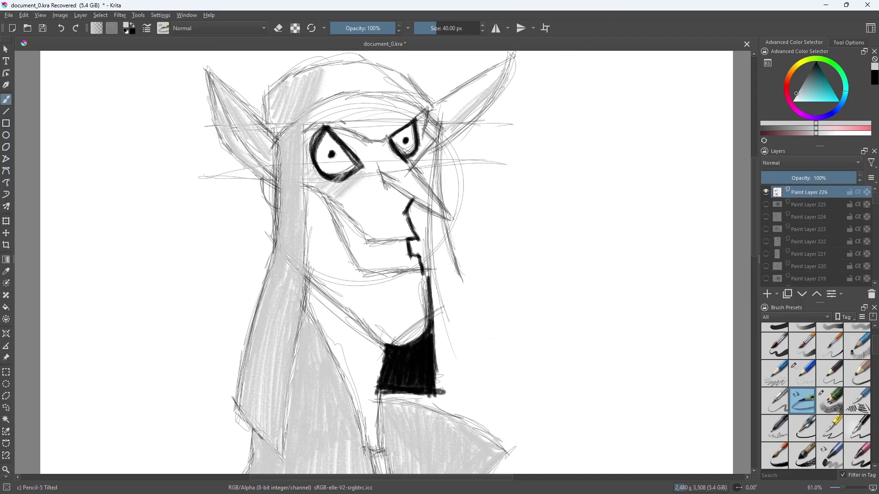
mouse_move(336, 138)
left_mouse_down()
mouse_move(371, 137)
mouse_move(367, 170)
left_mouse_up()
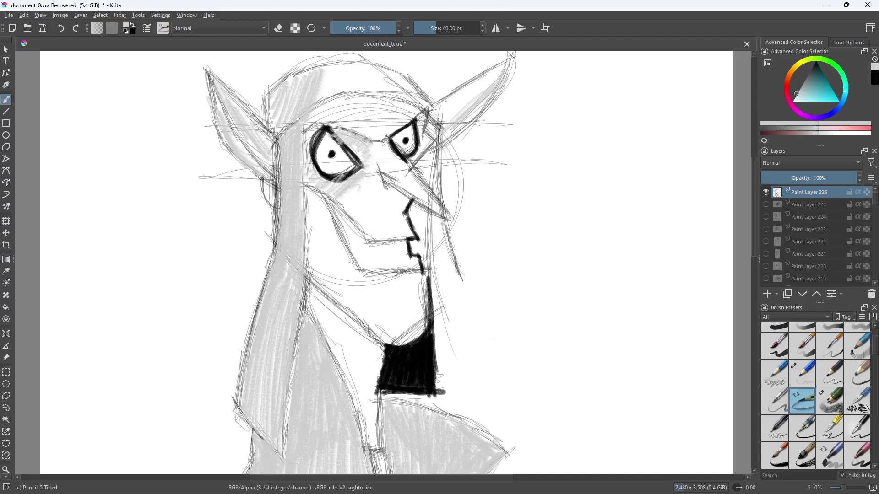
- Add a little grey shading below the mouth
right_click(396, 293)
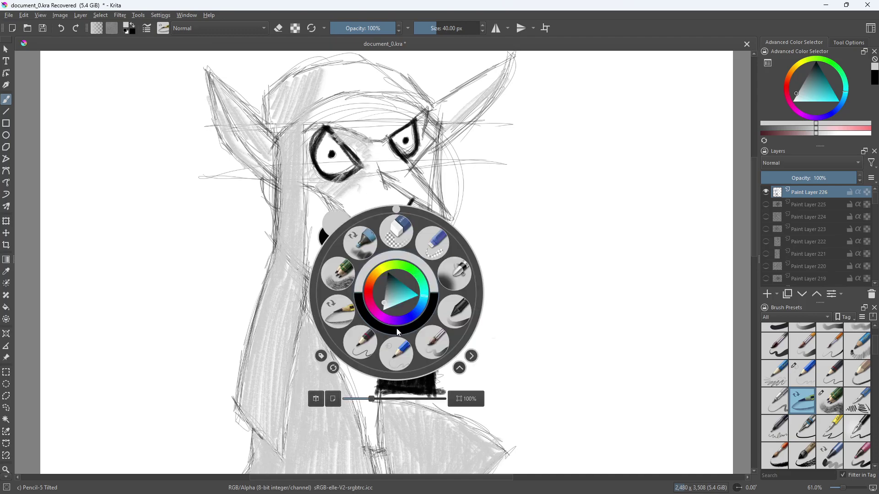
right_click(349, 315)
right_click(391, 314)
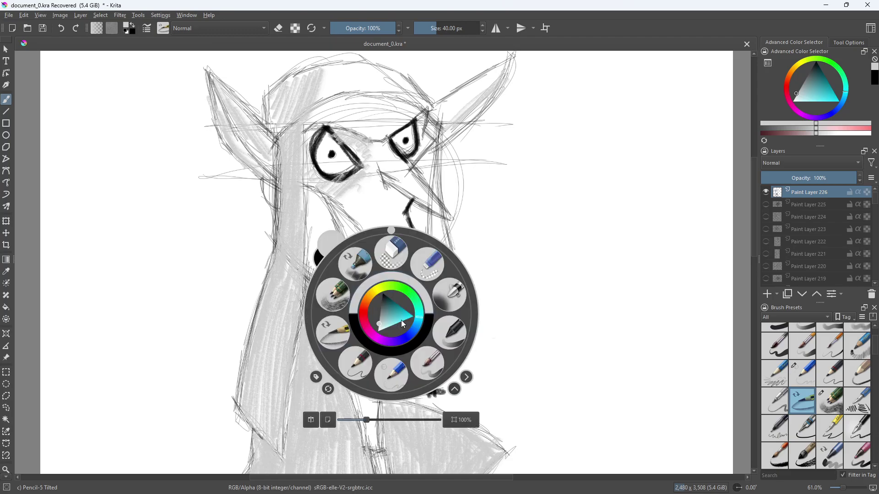
right_click(395, 282)
mouse_move(393, 278)
left_mouse_down()
mouse_move(370, 284)
mouse_move(402, 291)
left_mouse_up()
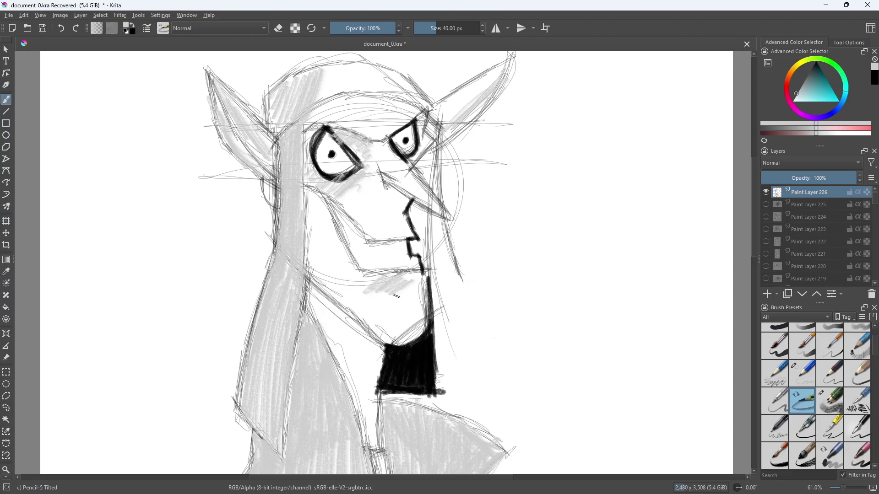
- Switch to the Pencil-2 brush at 10 px with black as the colour
right_click(433, 309)
left_click(406, 362)
right_click(413, 348)
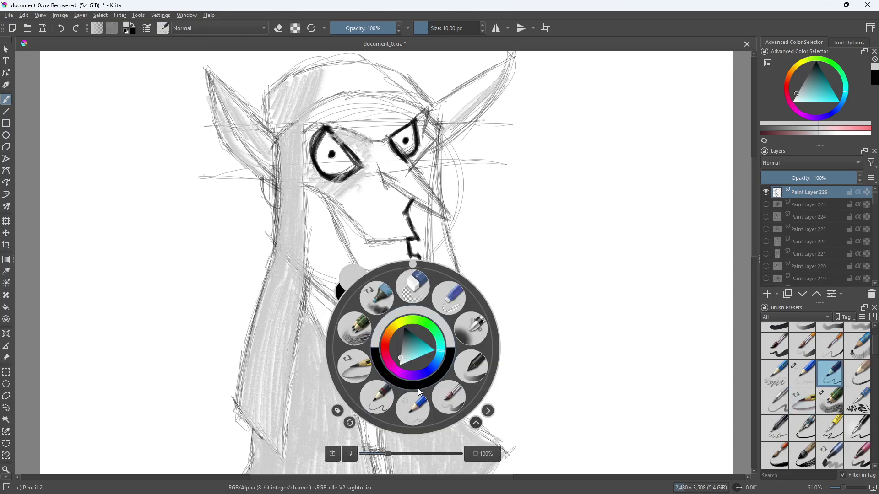
left_click(419, 389)
right_click(405, 351)
left_click(375, 402)
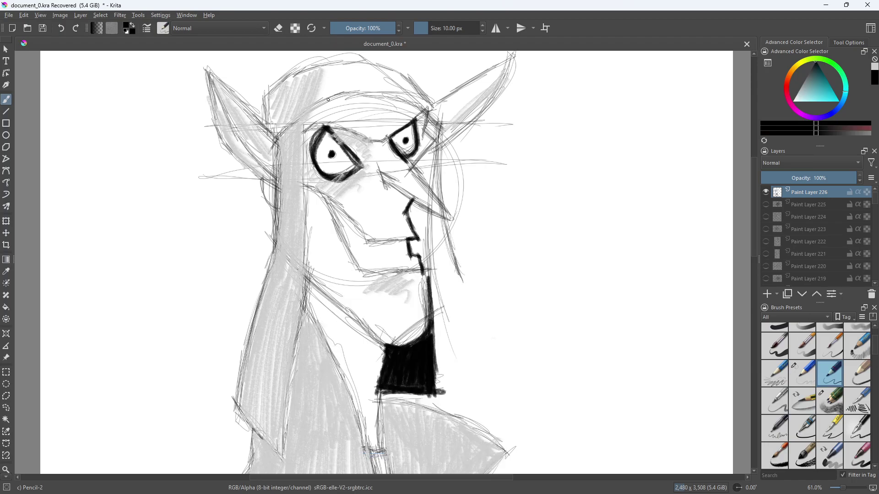
- Ink the left ear's edge down to the cheek and both eyebrows in black
mouse_move(265, 93)
left_mouse_down()
mouse_move(272, 129)
mouse_move(212, 72)
mouse_move(217, 129)
mouse_move(269, 193)
left_mouse_up()
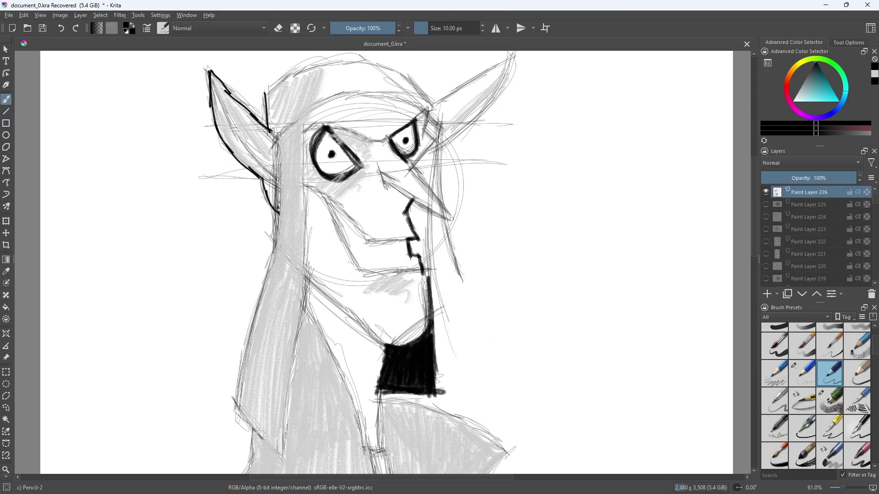
mouse_move(211, 74)
left_mouse_down()
mouse_move(248, 148)
mouse_move(267, 179)
mouse_move(284, 182)
mouse_move(265, 94)
mouse_move(321, 64)
mouse_move(359, 64)
mouse_move(398, 72)
mouse_move(425, 102)
mouse_move(498, 56)
mouse_move(460, 89)
mouse_move(512, 58)
mouse_move(490, 108)
mouse_move(431, 158)
left_mouse_up()
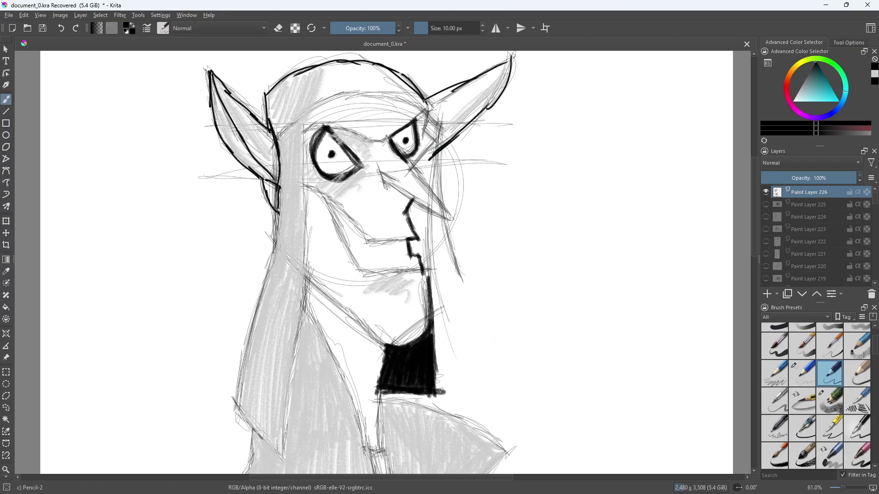
left_click_drag(423, 111, 378, 145)
mouse_move(424, 101)
left_mouse_down()
mouse_move(433, 139)
mouse_move(410, 169)
mouse_move(449, 213)
mouse_move(383, 171)
mouse_move(388, 188)
left_mouse_up()
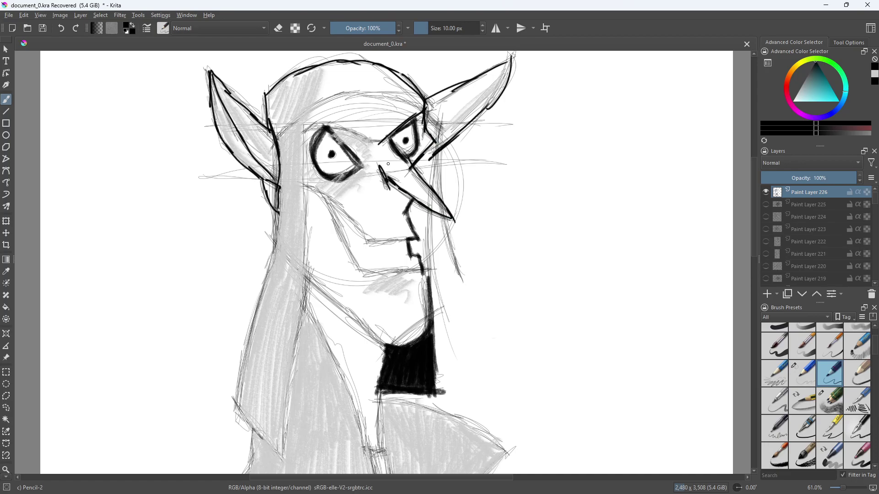
mouse_move(374, 137)
left_mouse_down()
mouse_move(319, 124)
mouse_move(305, 130)
mouse_move(310, 116)
mouse_move(286, 129)
mouse_move(313, 107)
mouse_move(344, 97)
mouse_move(329, 100)
mouse_move(422, 112)
left_mouse_up()
- Trace the hair edges, cheek curve, jaw and mouth line in black
mouse_move(276, 210)
left_mouse_down()
mouse_move(238, 409)
mouse_move(283, 459)
mouse_move(293, 387)
left_mouse_up()
mouse_move(284, 455)
left_mouse_down()
mouse_move(304, 319)
mouse_move(305, 183)
left_mouse_up()
mouse_move(307, 127)
left_mouse_down()
mouse_move(305, 192)
mouse_move(310, 185)
mouse_move(340, 203)
mouse_move(318, 195)
mouse_move(355, 225)
left_mouse_up()
mouse_move(313, 187)
left_mouse_down()
mouse_move(362, 277)
mouse_move(402, 274)
left_mouse_up()
mouse_move(415, 239)
left_mouse_down()
mouse_move(368, 240)
mouse_move(353, 214)
left_mouse_up()
mouse_move(304, 275)
left_mouse_down()
mouse_move(378, 343)
mouse_move(429, 330)
mouse_move(424, 280)
mouse_move(428, 319)
left_mouse_up()
- Ink the beard edge, body line and collar lines beneath the black neck patch
mouse_move(308, 299)
left_mouse_down()
mouse_move(361, 411)
mouse_move(320, 326)
mouse_move(352, 395)
left_mouse_up()
left_click_drag(340, 363, 368, 430)
left_click_drag(355, 401, 373, 452)
left_click_drag(372, 452, 385, 458)
left_click_drag(380, 400, 381, 446)
mouse_move(381, 390)
left_mouse_down()
mouse_move(388, 428)
mouse_move(448, 414)
mouse_move(507, 451)
mouse_move(494, 466)
left_mouse_up()
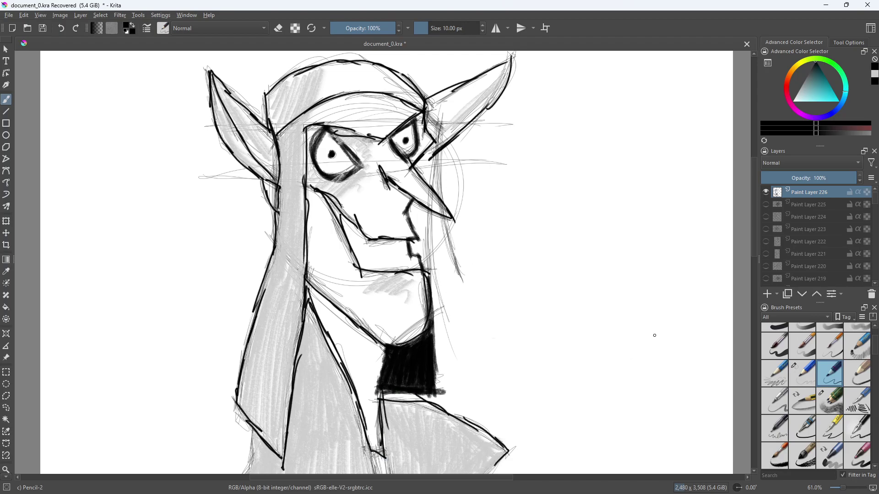
left_click_drag(755, 191, 751, 223)
- Draw black strokes along the coat's lower-left edge, hem and lower-right edge
mouse_move(253, 281)
left_mouse_down()
mouse_move(253, 307)
mouse_move(209, 373)
mouse_move(277, 375)
mouse_move(397, 404)
mouse_move(388, 376)
mouse_move(390, 300)
mouse_move(412, 406)
mouse_move(432, 409)
mouse_move(472, 349)
left_mouse_up()
left_click_drag(427, 405, 506, 300)
left_click_drag(457, 368, 507, 299)
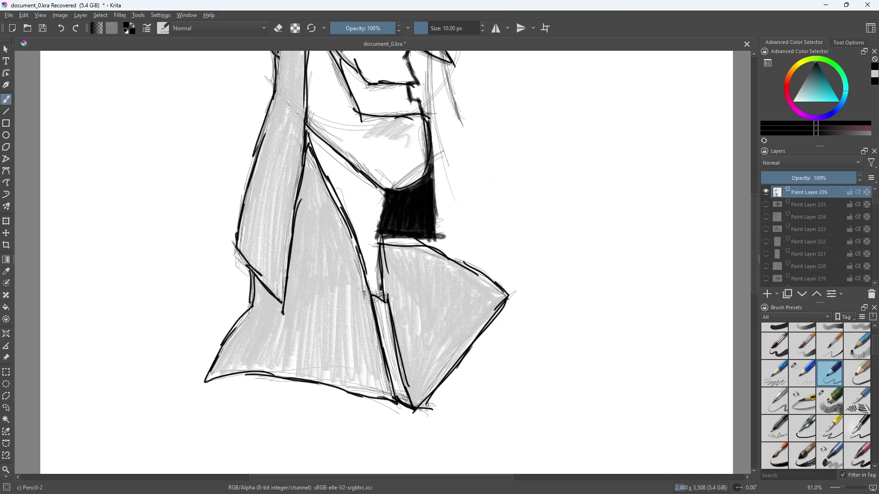
left_click_drag(755, 207, 755, 172)
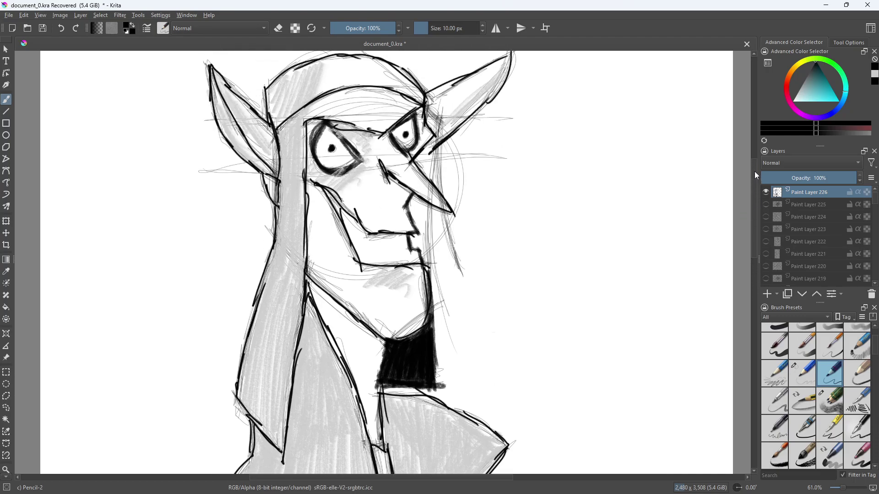
- Set the brush to Pencil-5 Tilted with grey as the drawing colour
right_click(388, 192)
left_click(331, 180)
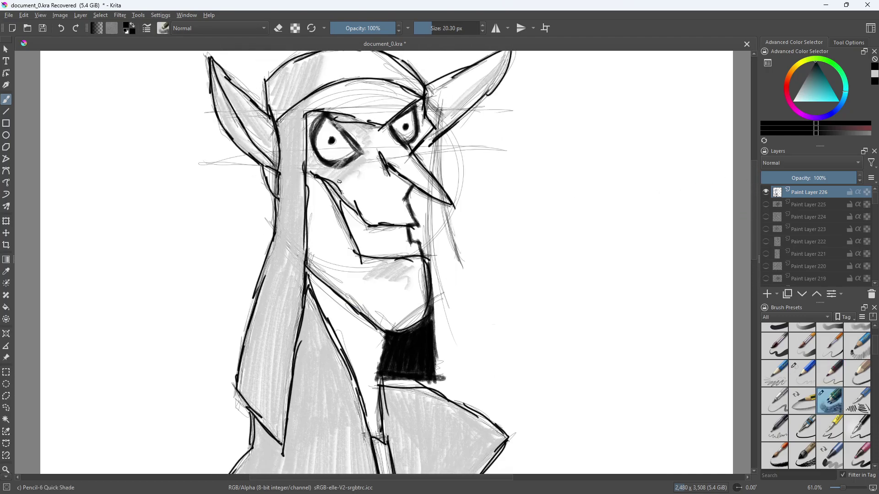
right_click(354, 196)
left_click(358, 157)
right_click(337, 190)
left_click(280, 205)
right_click(330, 211)
left_click(339, 175)
- Shade the cheek and the hood's inner edge with light grey strokes
left_click_drag(308, 175, 313, 255)
left_click_drag(315, 186, 320, 262)
mouse_move(321, 187)
left_mouse_down()
mouse_move(324, 266)
mouse_move(330, 257)
left_mouse_up()
left_click_drag(332, 199, 336, 270)
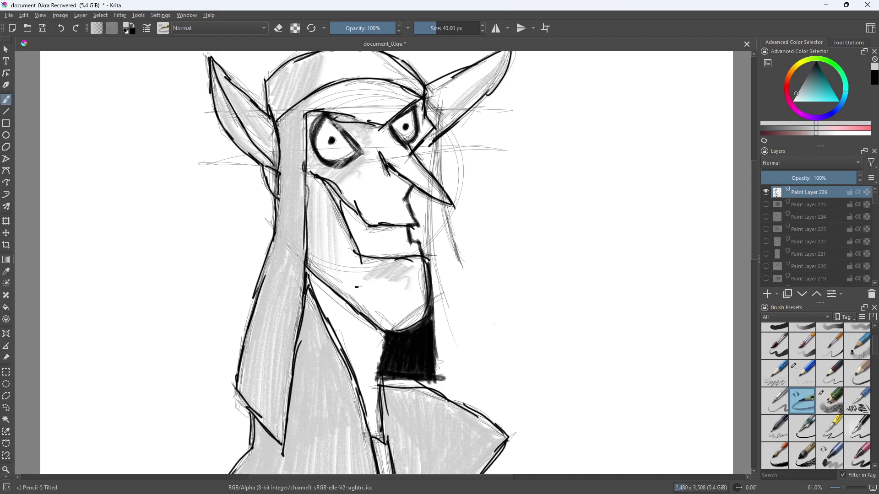
left_click_drag(324, 219, 324, 259)
mouse_move(313, 219)
left_mouse_down()
mouse_move(311, 262)
mouse_move(324, 263)
mouse_move(312, 250)
left_mouse_up()
mouse_move(308, 224)
left_mouse_down()
mouse_move(308, 178)
mouse_move(310, 200)
left_mouse_up()
left_click_drag(316, 175, 327, 185)
- With black Pencil-2, darken the hood's vertical edge and the cheek line
right_click(353, 210)
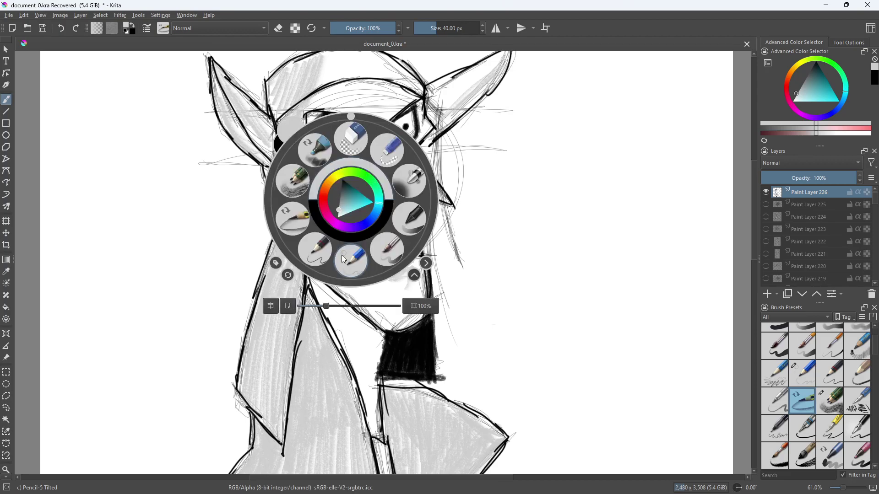
left_click(342, 257)
right_click(334, 260)
left_click(334, 298)
left_click_drag(307, 136, 306, 196)
left_click_drag(306, 163, 307, 218)
left_click_drag(306, 184, 308, 247)
mouse_move(315, 175)
left_mouse_down()
mouse_move(367, 224)
mouse_move(354, 228)
left_mouse_up()
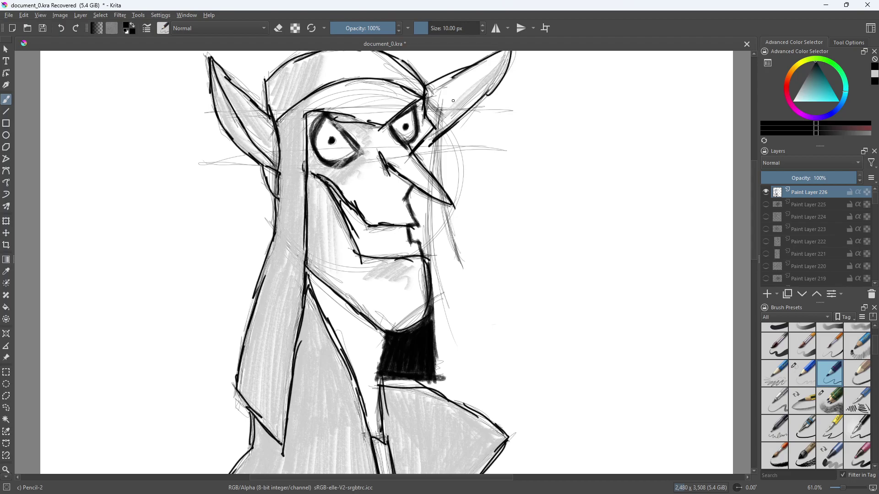
- Draw a black hair strand on the forehead down to the brow, then darken the mouth and left cheek lines
left_click_drag(755, 210, 754, 199)
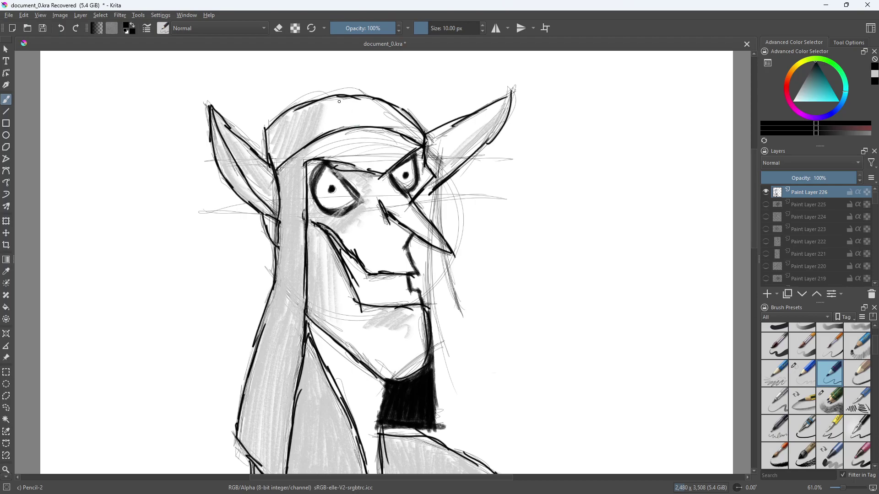
mouse_move(360, 132)
left_mouse_down()
mouse_move(365, 169)
mouse_move(369, 138)
mouse_move(364, 170)
mouse_move(357, 136)
mouse_move(365, 171)
mouse_move(369, 133)
left_mouse_up()
left_click_drag(359, 98, 367, 127)
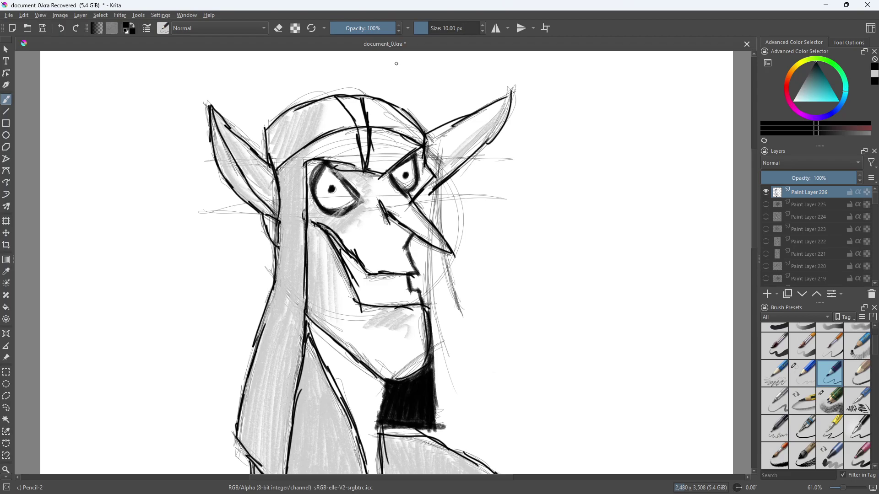
mouse_move(426, 290)
left_mouse_down()
mouse_move(376, 294)
mouse_move(346, 255)
mouse_move(381, 293)
mouse_move(379, 272)
left_mouse_up()
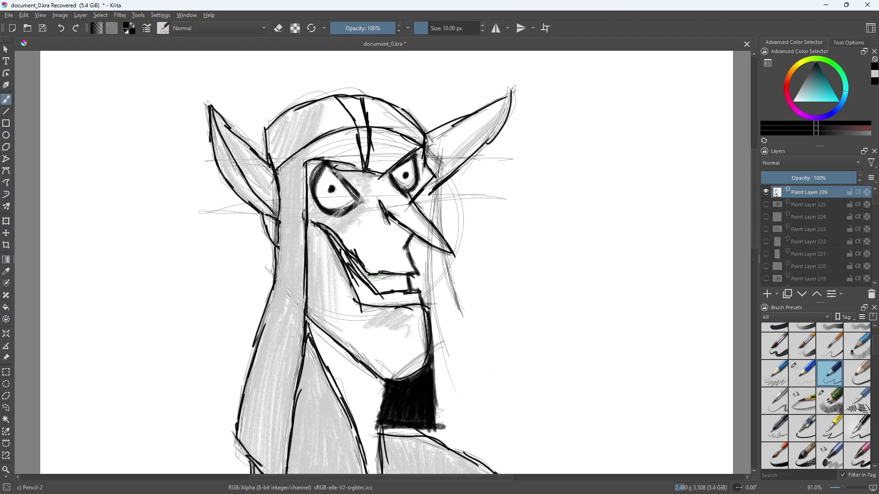
left_click_drag(326, 228, 363, 279)
- Shade a dark stroke along the goblin's nose line with the Pencil-5 Tilted brush
right_click(376, 256)
left_click(379, 195)
right_click(368, 246)
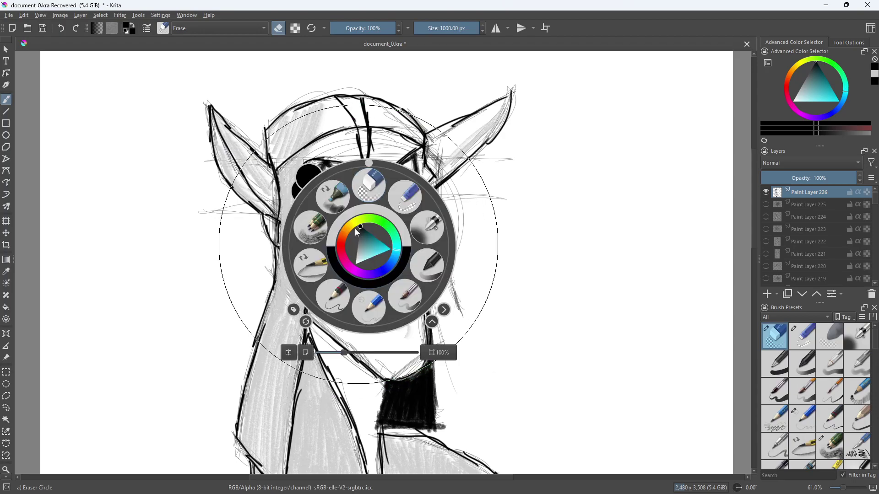
left_click(368, 307)
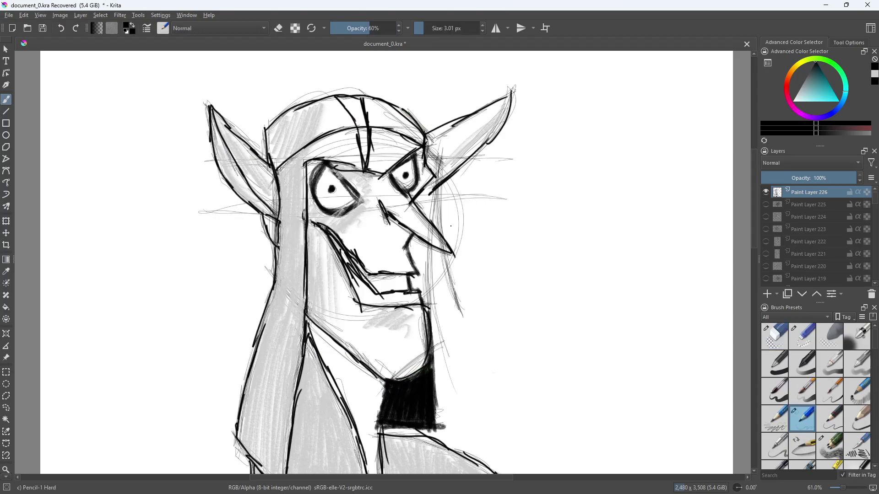
right_click(451, 238)
left_click(401, 263)
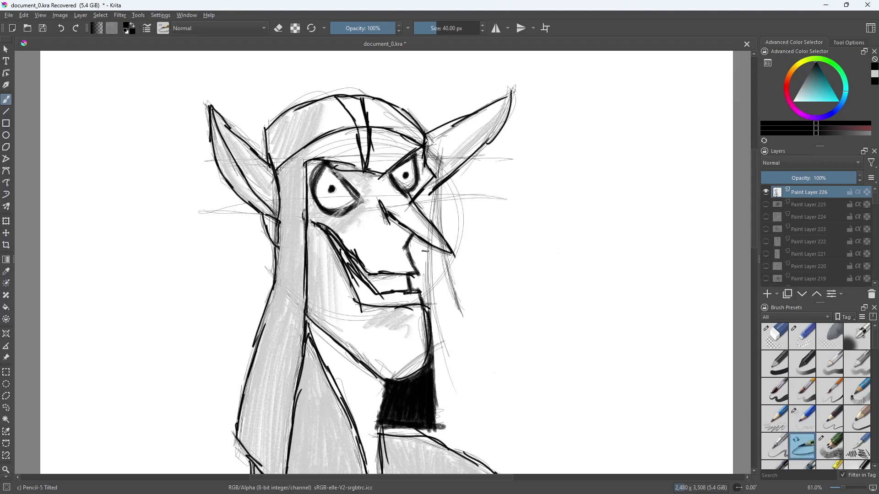
mouse_move(384, 204)
left_mouse_down()
mouse_move(420, 239)
mouse_move(413, 235)
left_mouse_up()
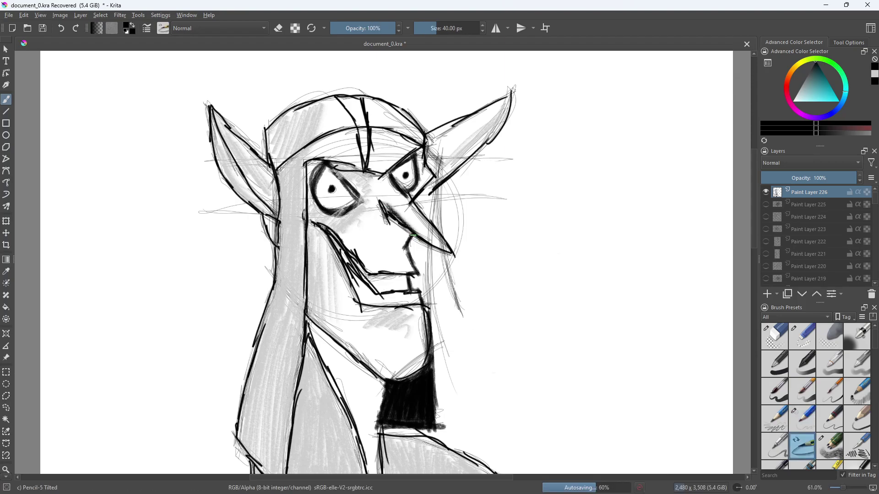
- Soften the nose shading in light grey and extend it below the nose
right_click(414, 226)
left_click(418, 190)
mouse_move(390, 208)
left_mouse_down()
mouse_move(415, 233)
mouse_move(379, 209)
mouse_move(405, 245)
mouse_move(398, 232)
left_mouse_up()
left_click_drag(377, 201, 396, 214)
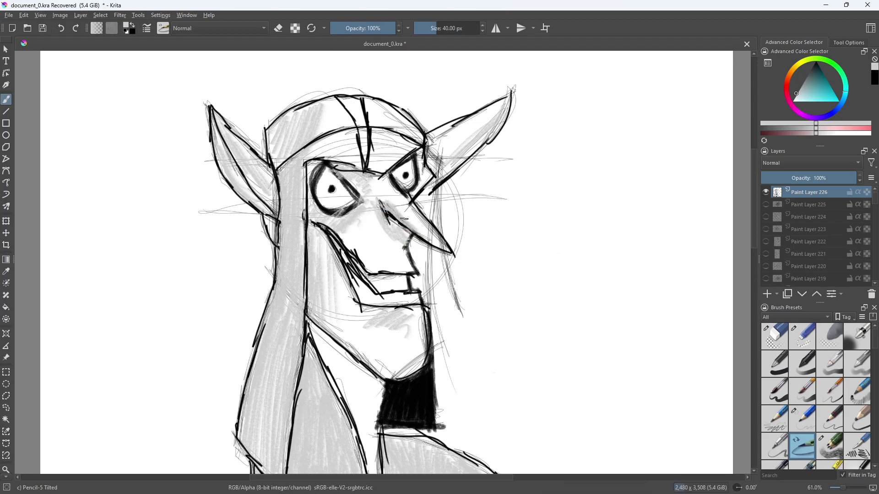
right_click(401, 222)
left_click(388, 287)
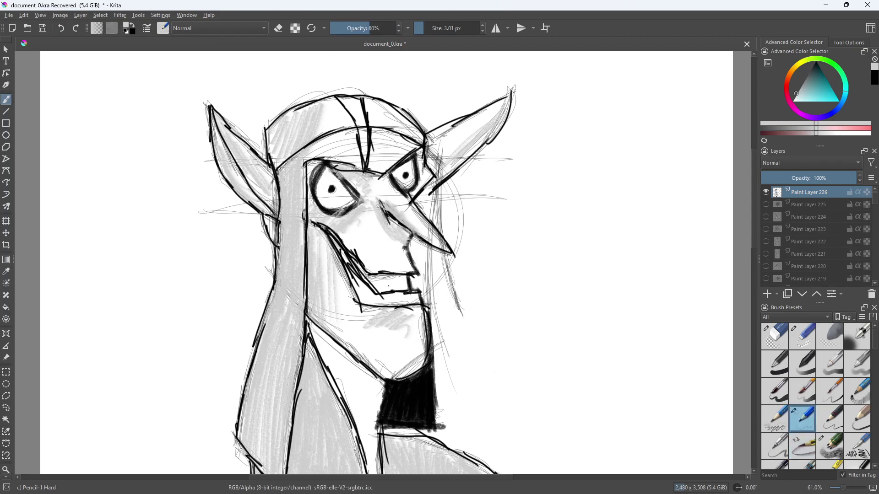